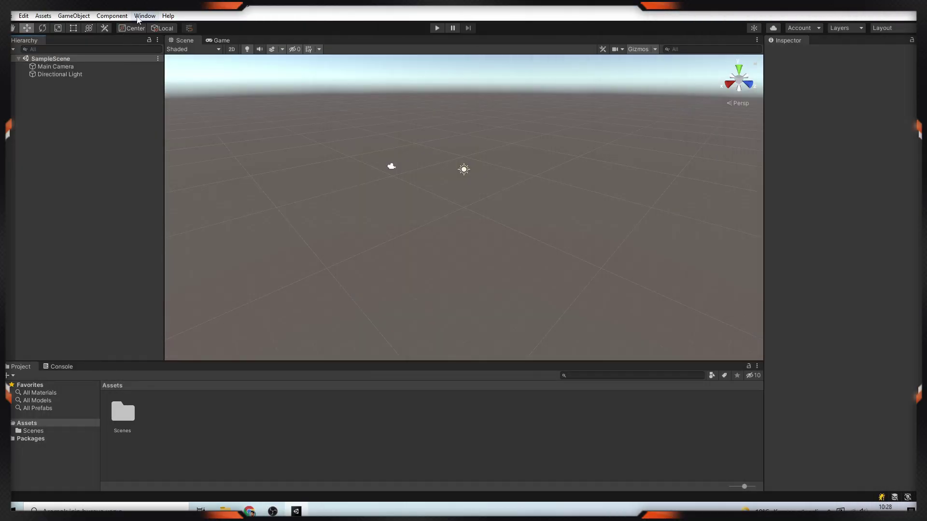
Install the AR Foundation and ARCore XR Plugin 4.1.7 packages from the Package Manager.
left_click(145, 15)
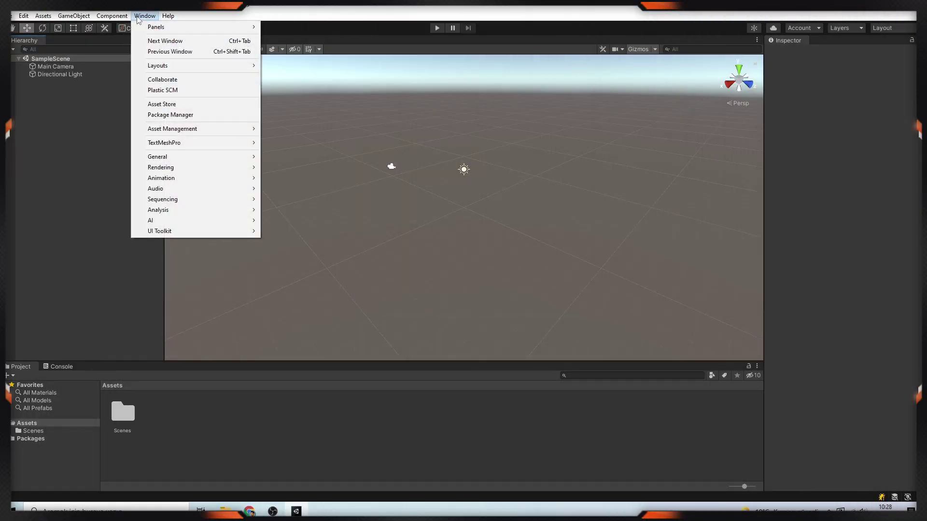
left_click(171, 116)
left_click(574, 111)
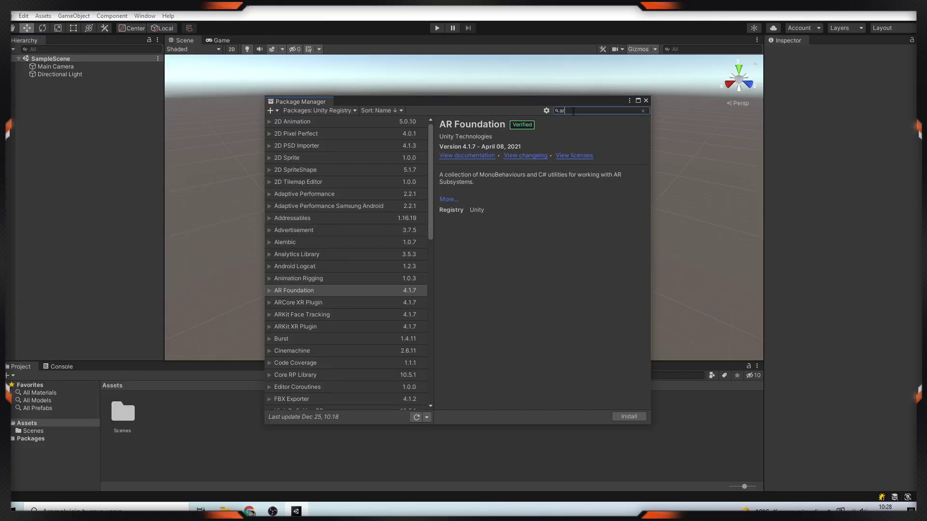
left_click(382, 135)
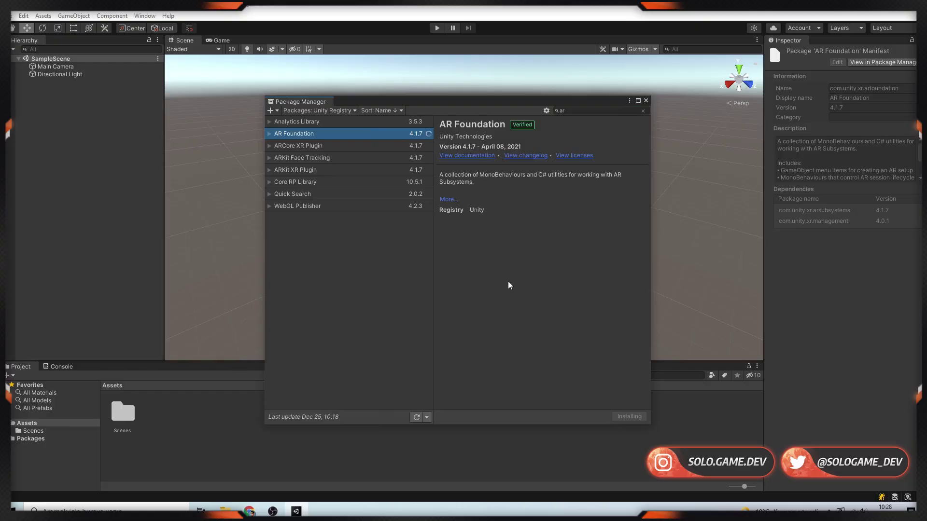
left_click(317, 147)
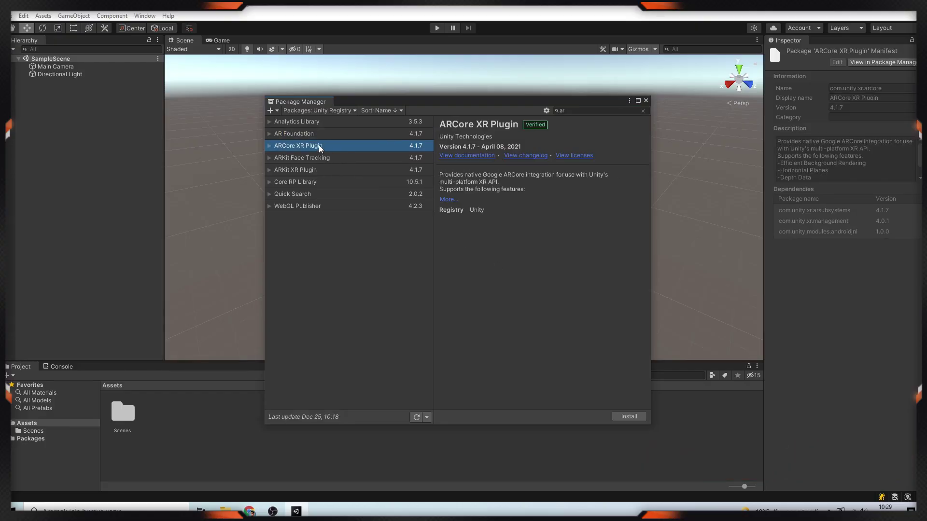
left_click(628, 417)
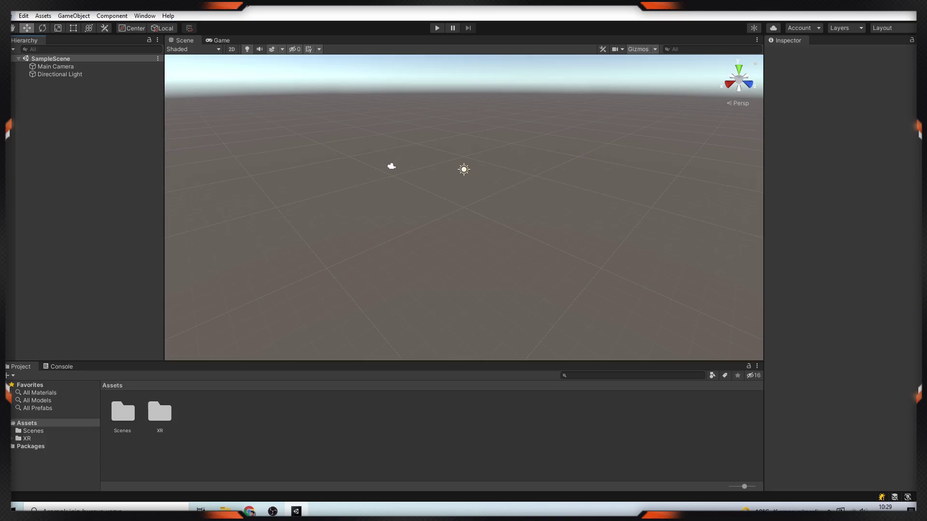
Tick ARCore under XR Plug-in Management on the Android tab of Project Settings.
key("alt+f")
key("Right")
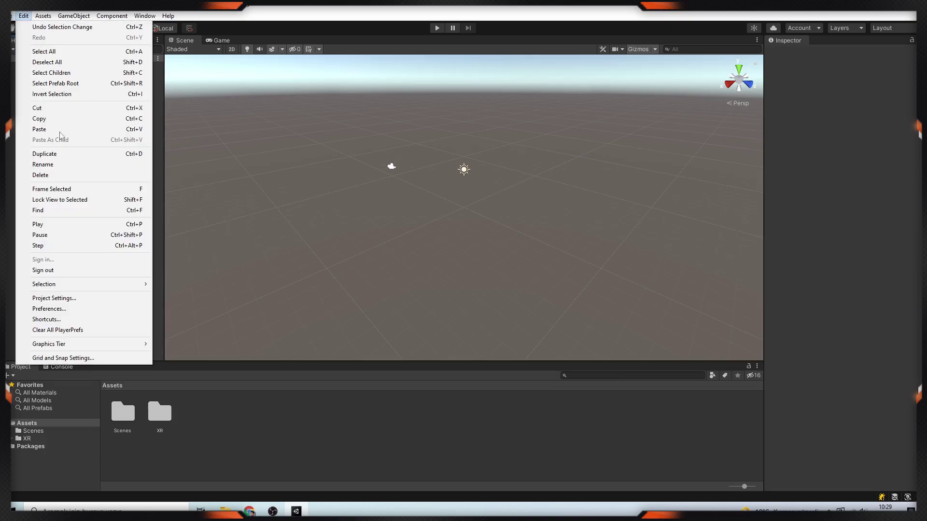
left_click(70, 299)
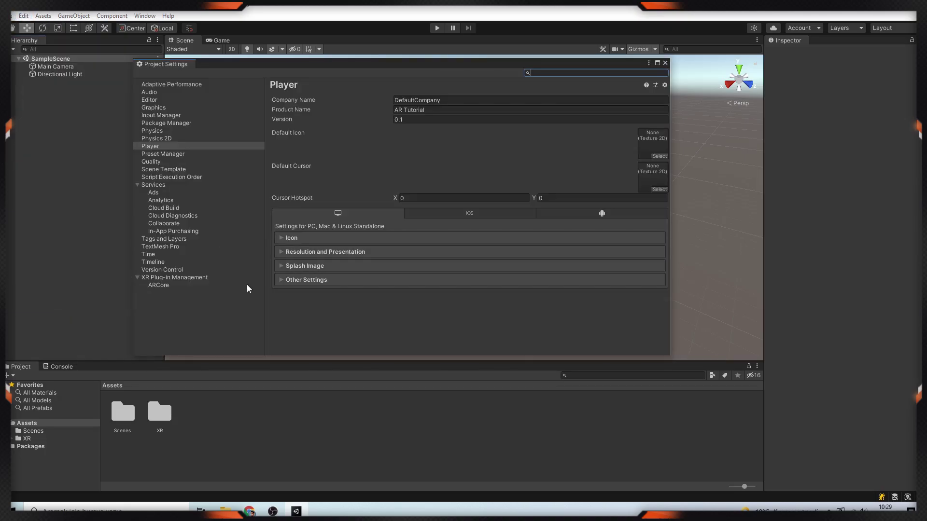
left_click(197, 279)
left_click(568, 110)
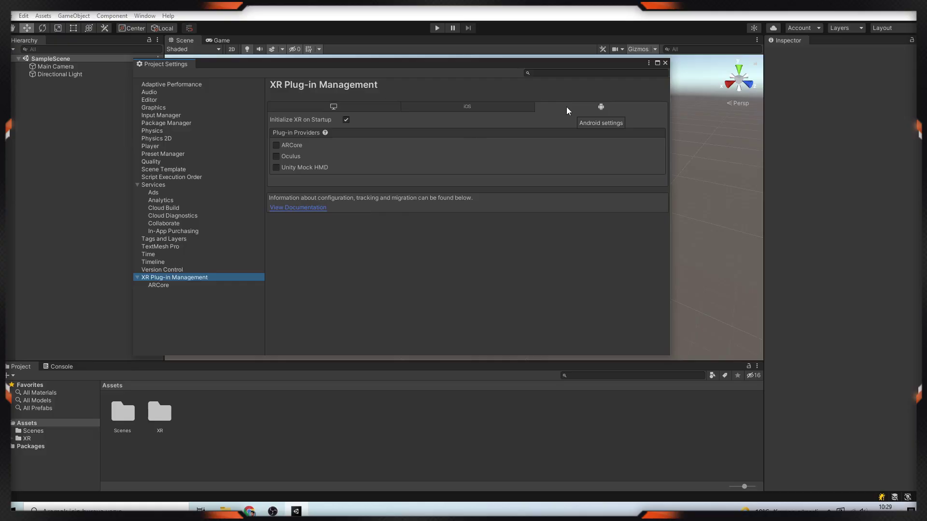
left_click(276, 146)
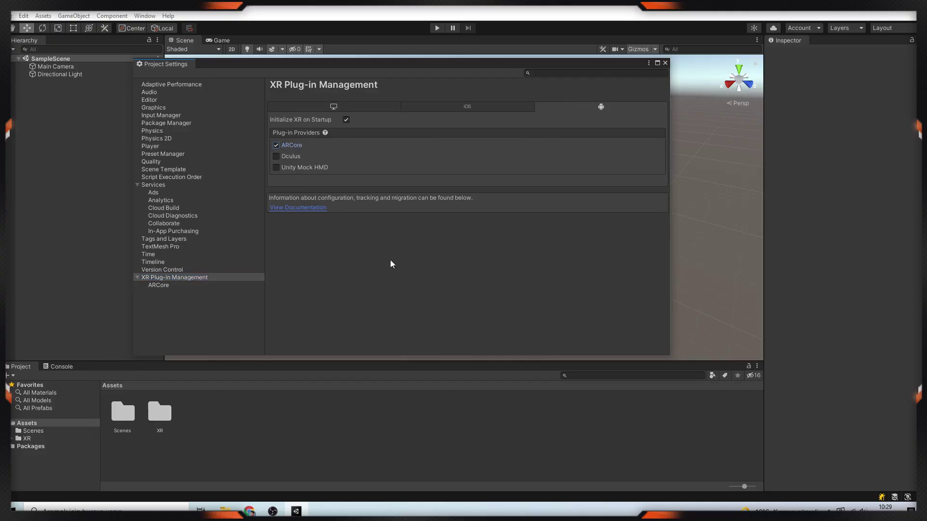
Add an XR > AR Session object to SampleScene and inspect its components.
right_click(59, 126)
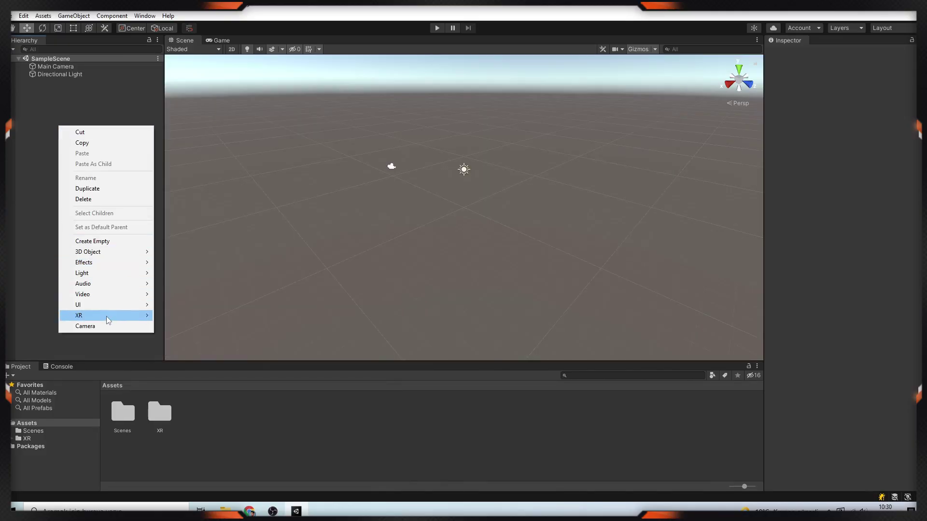
mouse_move(107, 321)
left_click(182, 326)
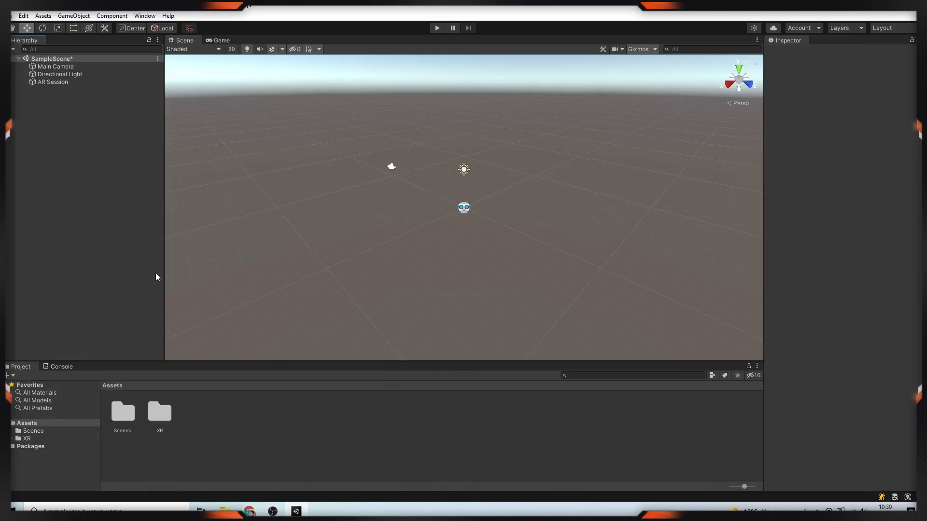
left_click(67, 83)
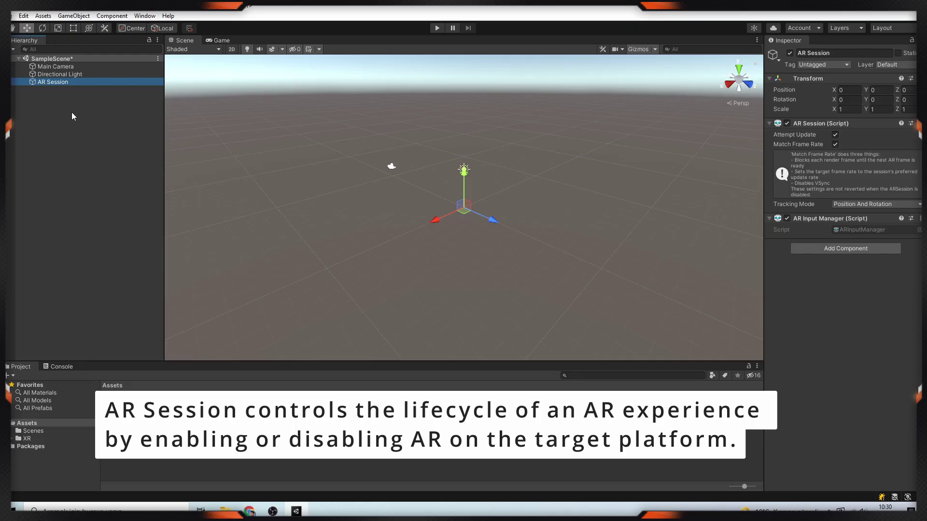
Add an XR > AR Session Origin object to the scene and inspect it.
right_click(62, 102)
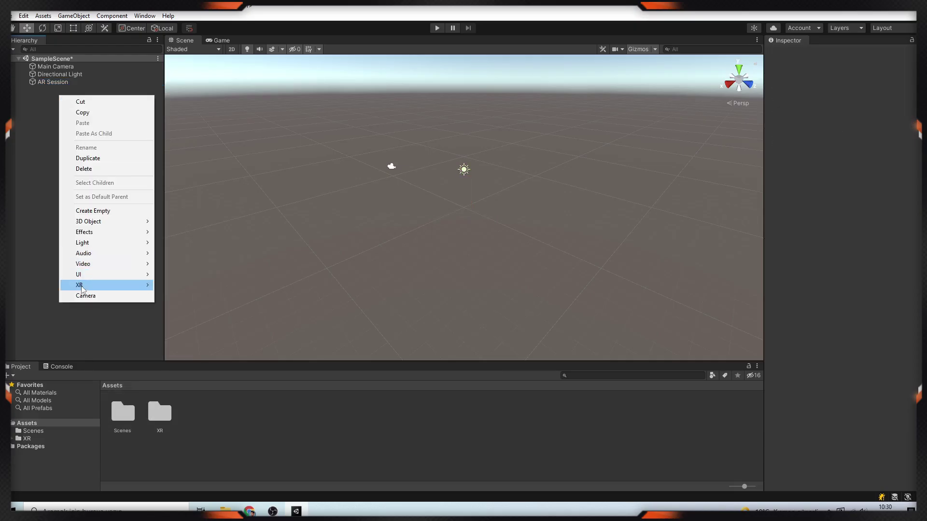
mouse_move(121, 285)
left_click(170, 286)
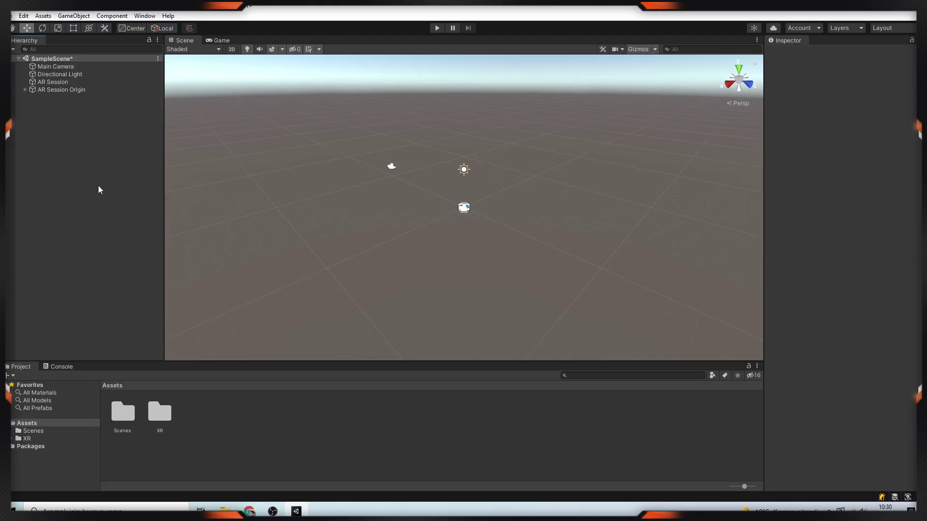
left_click(29, 91)
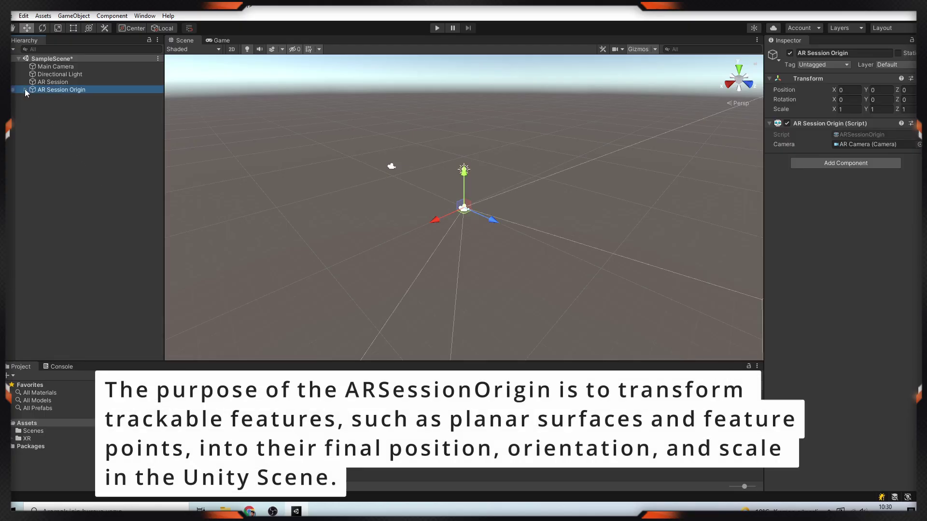
Expand AR Session Origin to inspect its AR Camera child, then collapse it.
left_click(24, 90)
left_click(63, 98)
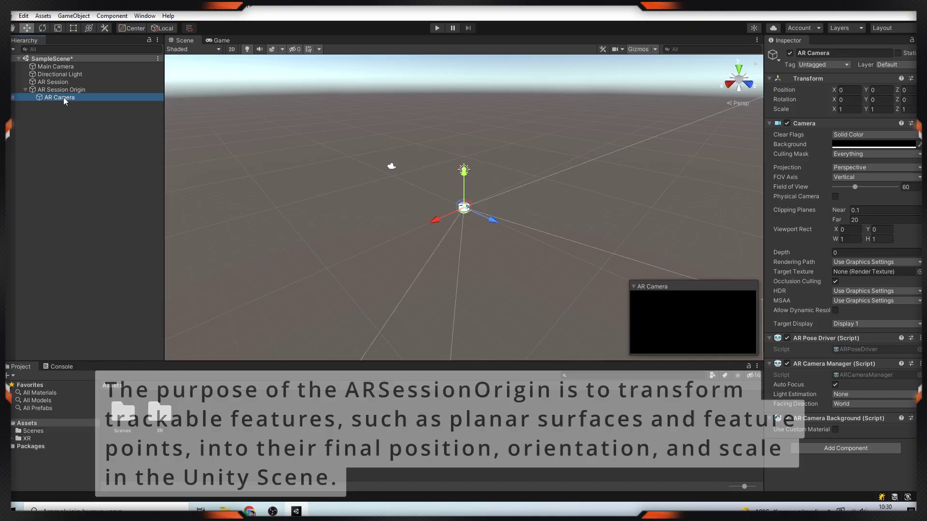
left_click(68, 92)
left_click(26, 90)
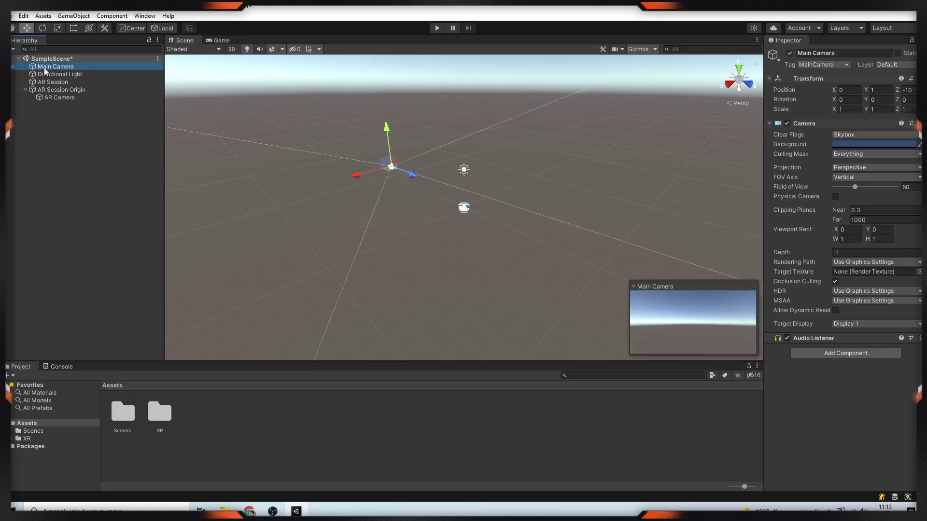
Delete Main Camera and add an AR Plane Manager to AR Session Origin via 'arpla'.
right_click(47, 67)
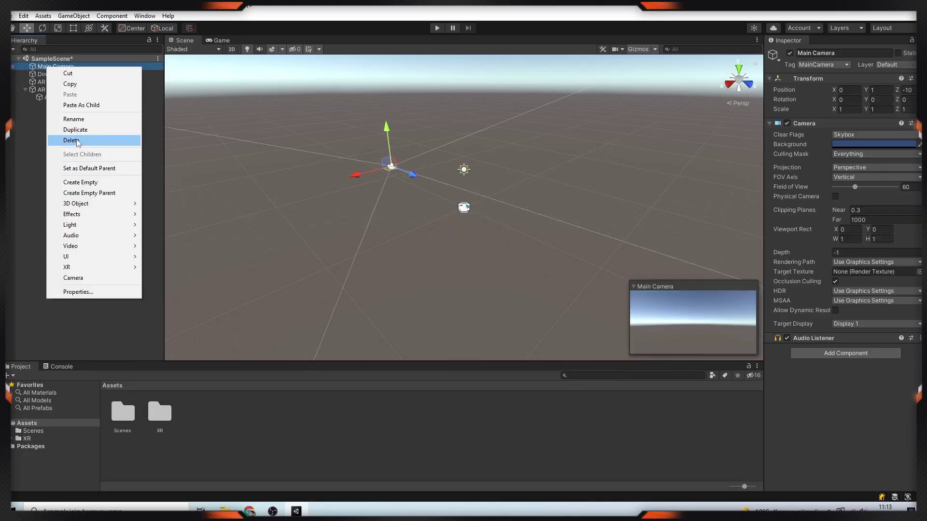
left_click(72, 140)
left_click(836, 164)
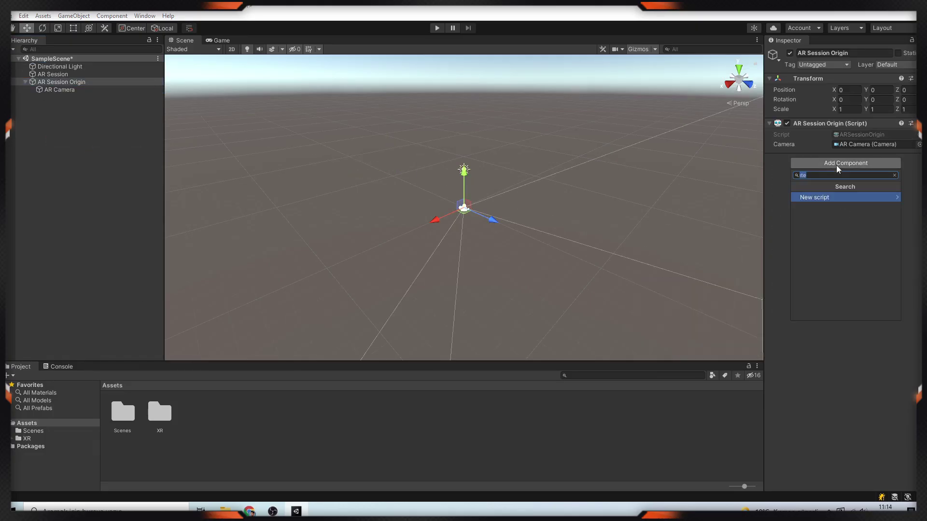
type("arpla")
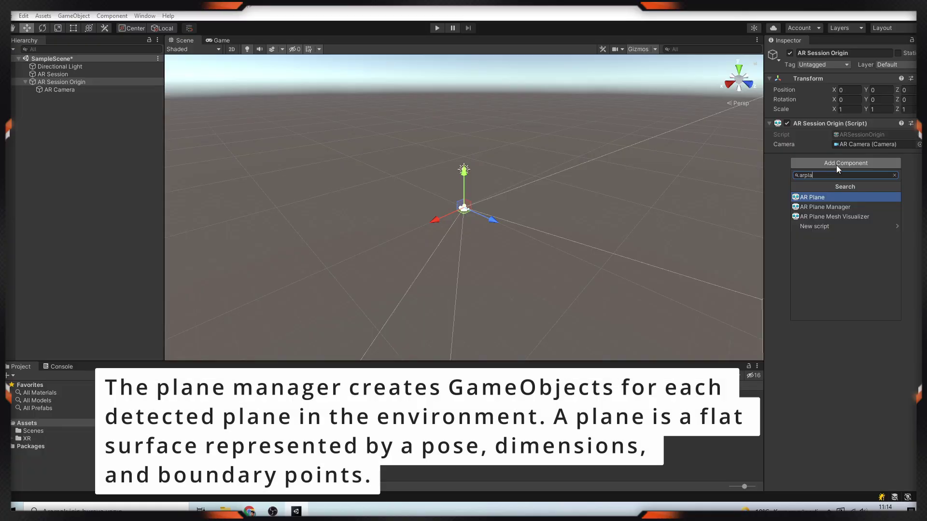
key("Down")
key("Return")
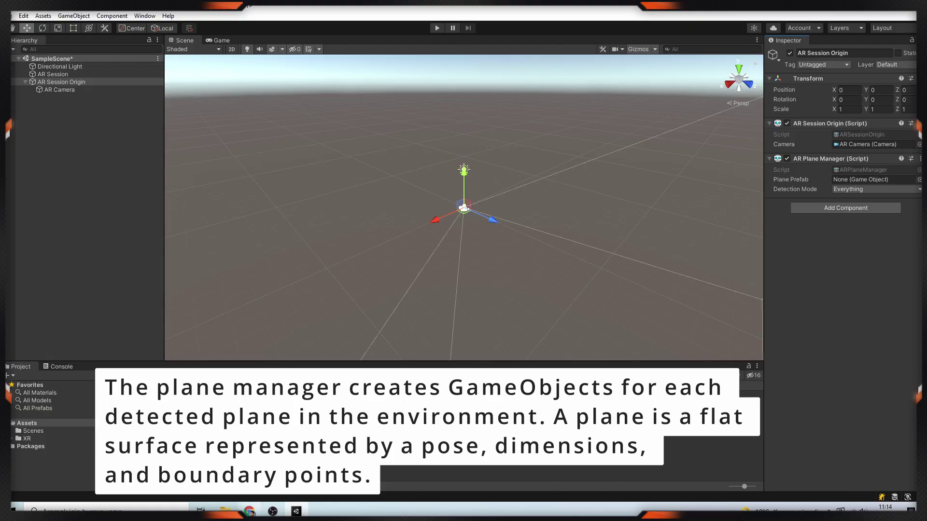
Add an AR Default Plane and assign it as the AR Plane Manager's Plane Prefab.
left_click(67, 140)
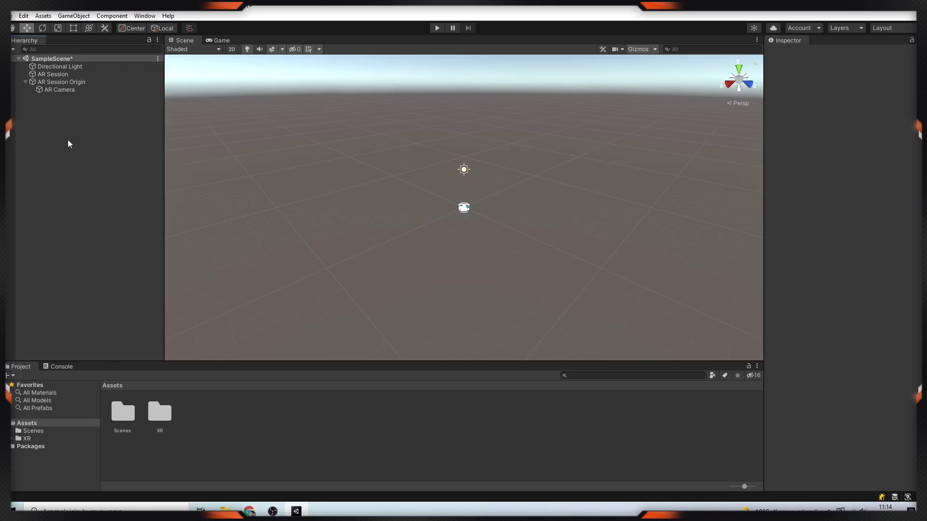
right_click(66, 139)
mouse_move(122, 322)
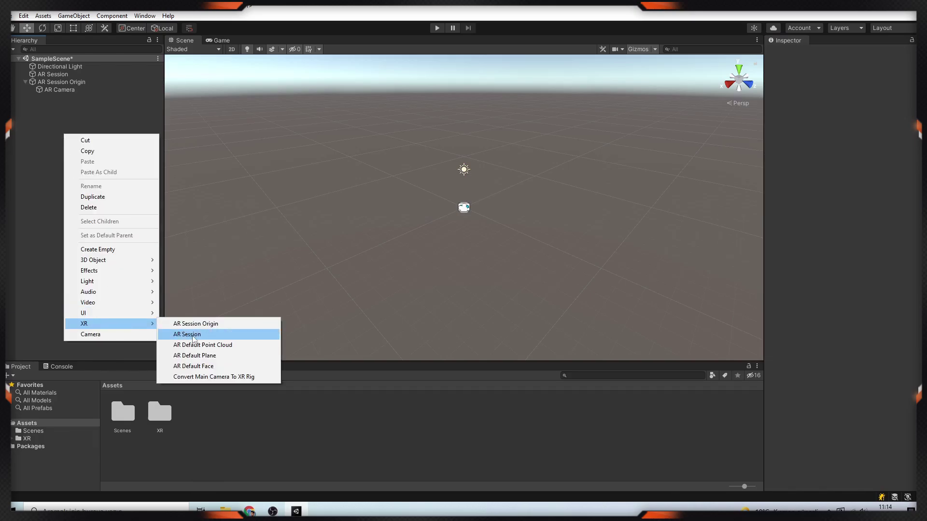
left_click(212, 358)
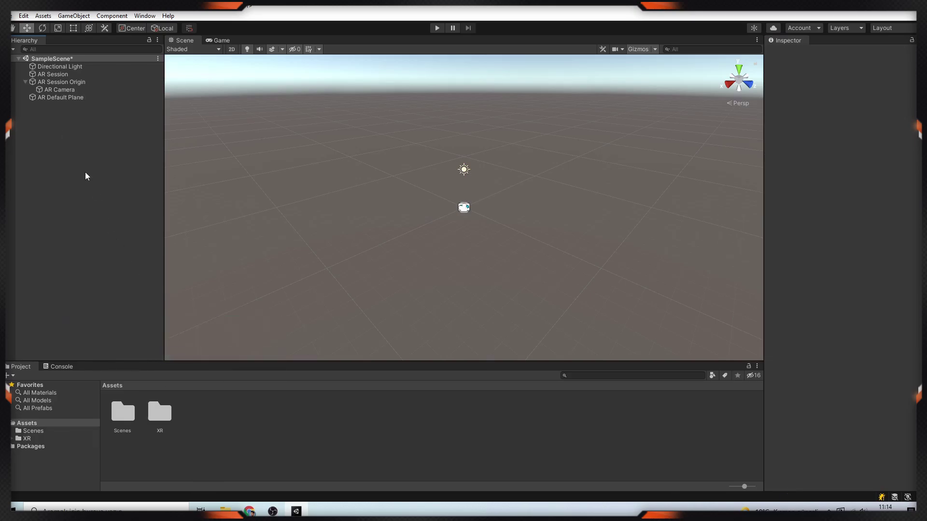
left_click(65, 98)
left_click(63, 82)
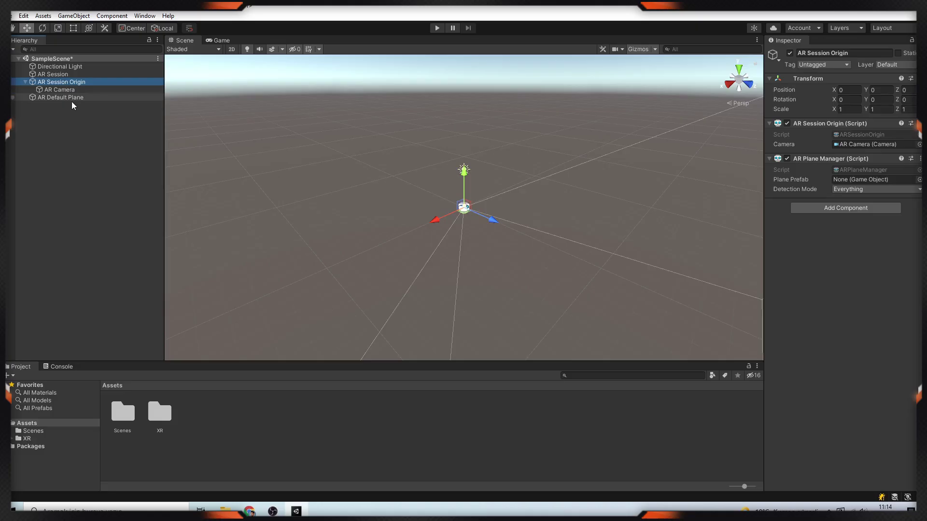
left_click_drag(55, 97, 874, 180)
left_click(120, 195)
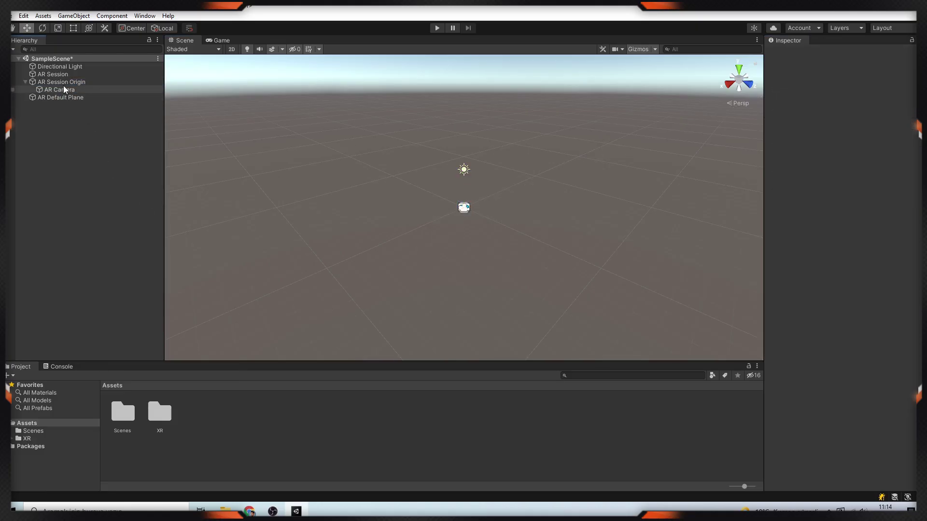
Add an AR Raycast Manager component to AR Session Origin using the 'ar ray' search.
left_click(62, 83)
left_click(845, 208)
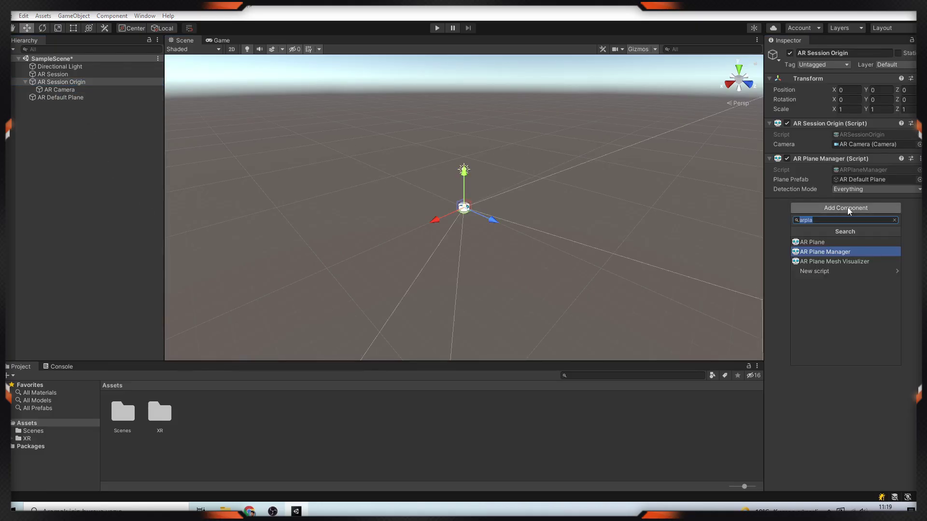
type("ar")
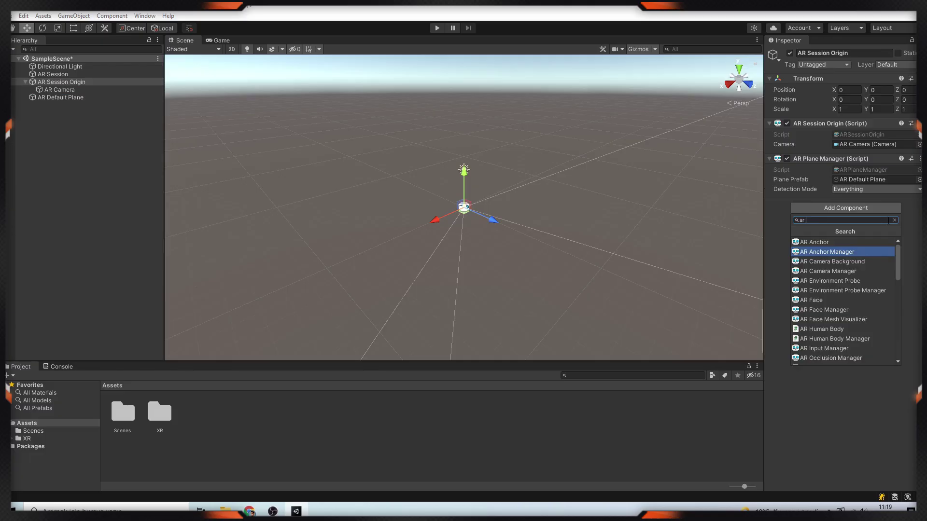
type(" ray")
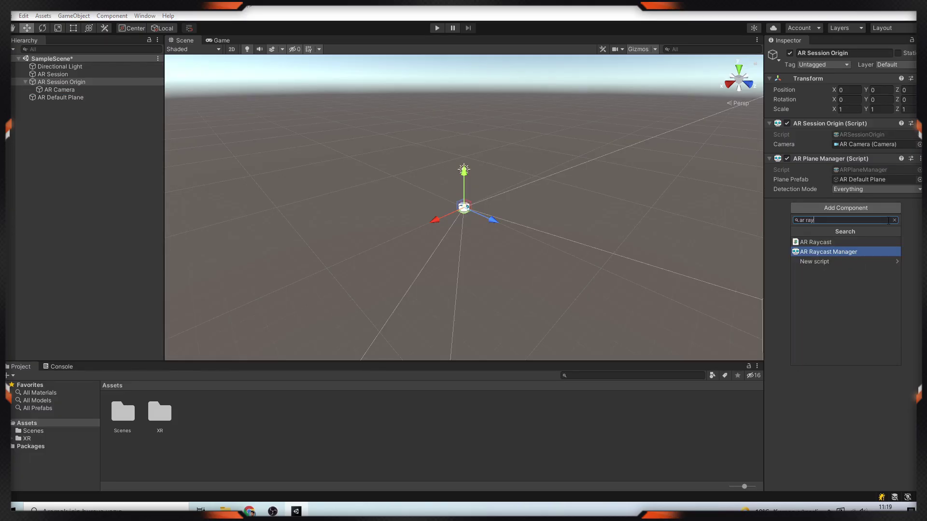
left_click(859, 251)
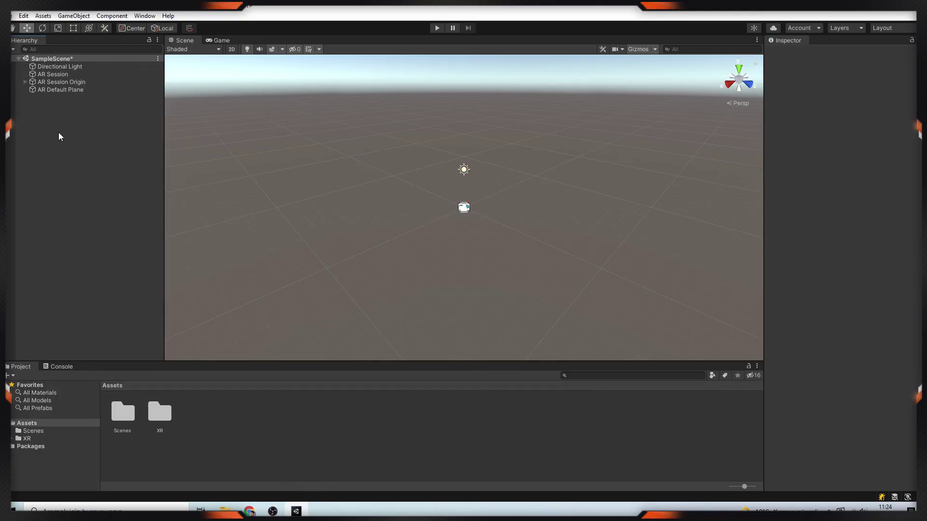
Create an empty object named 'AR Controller' in the Hierarchy.
right_click(58, 133)
left_click(107, 248)
type("AR Co")
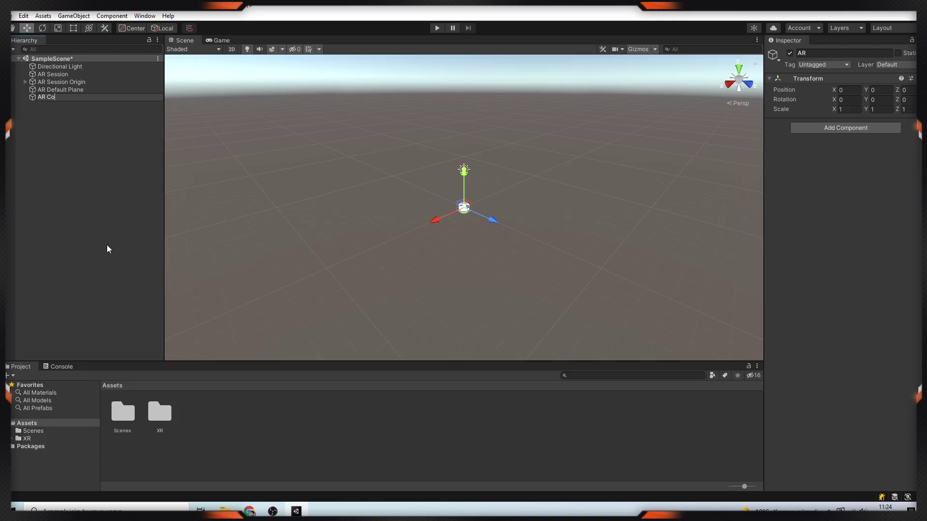
type("ntroller")
key("Return")
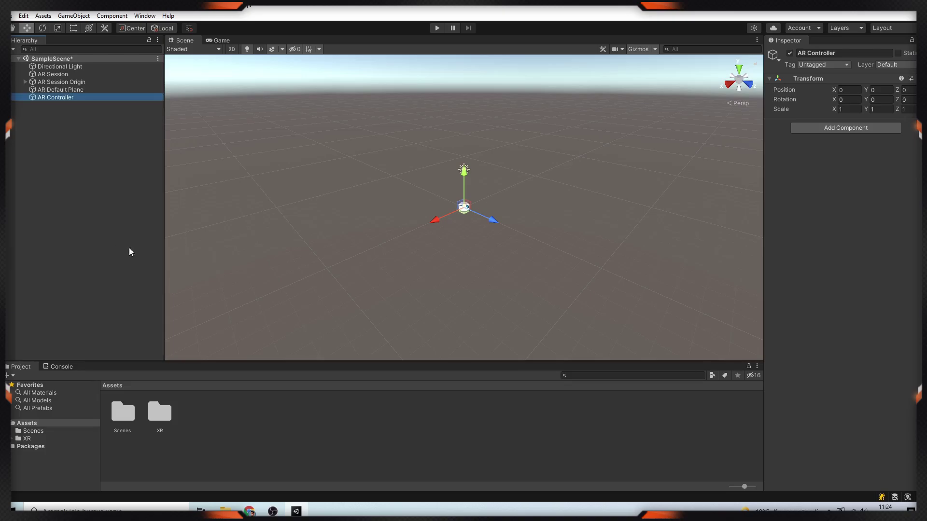
Attach a new ARController script and begin declaring the MyObject field.
left_click(868, 128)
type("ARController")
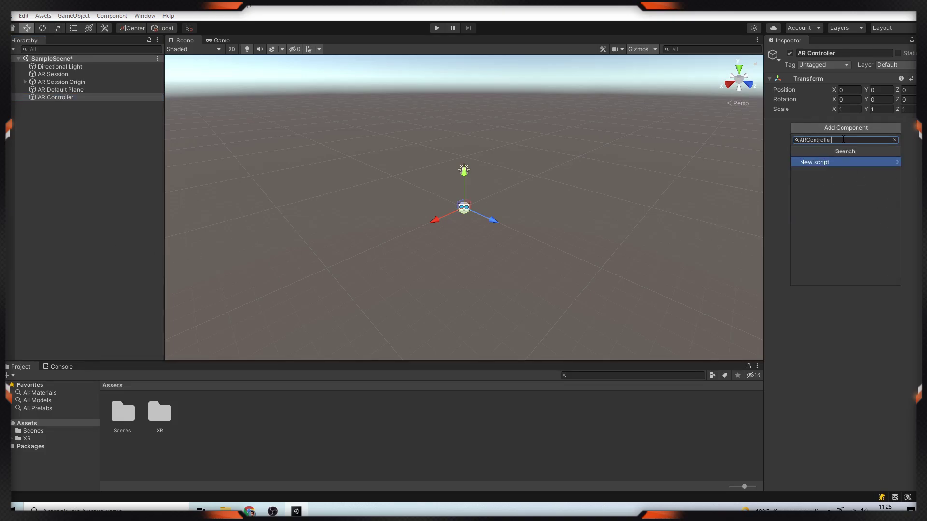
left_click(840, 162)
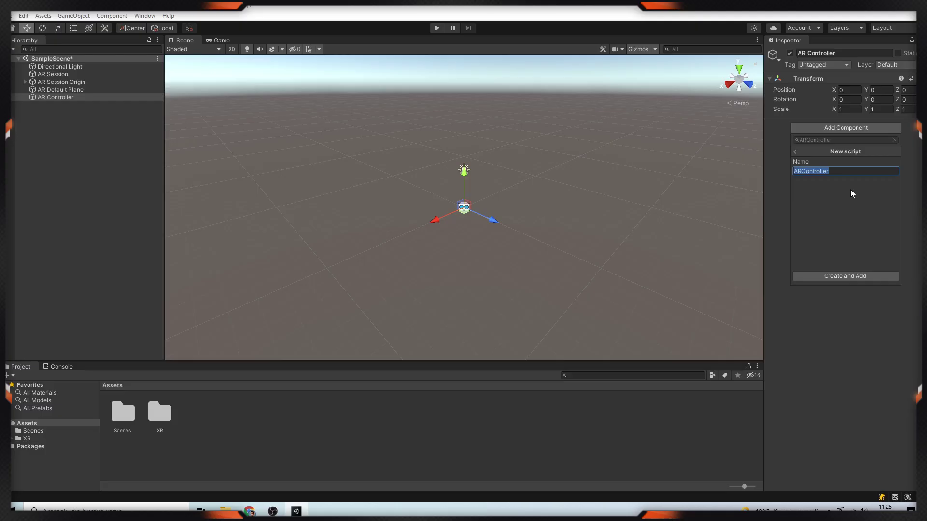
left_click(855, 276)
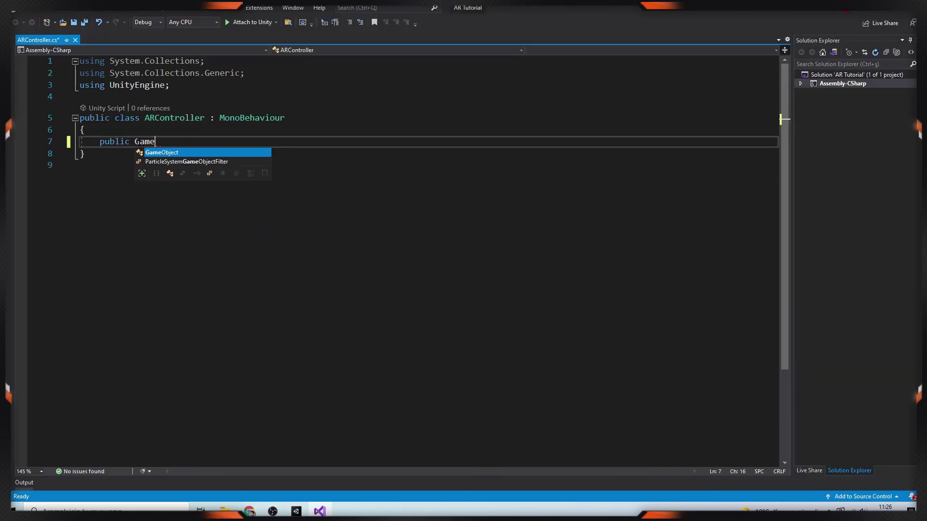
type("bject MyObjec")
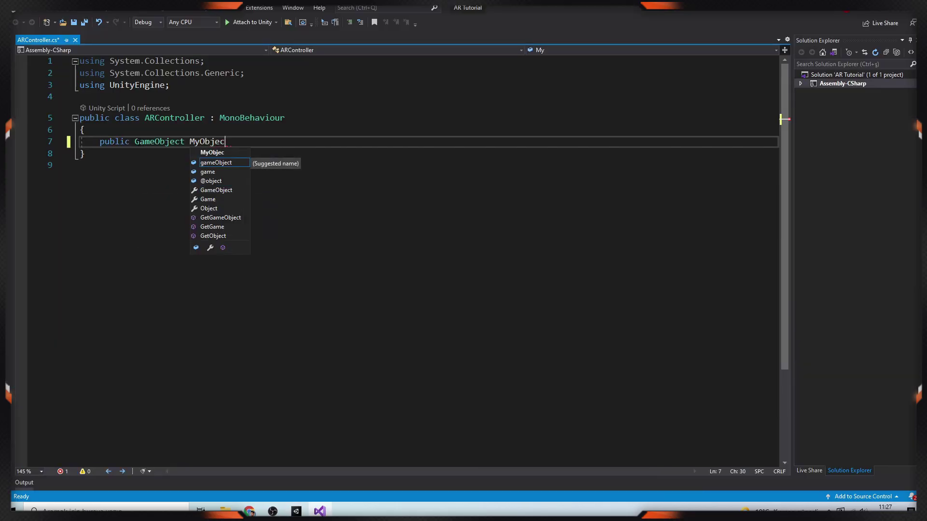
type("t;")
Add a public ARRaycastManager RaycastManager field with the ARFoundation using directive, and save.
key("Return")
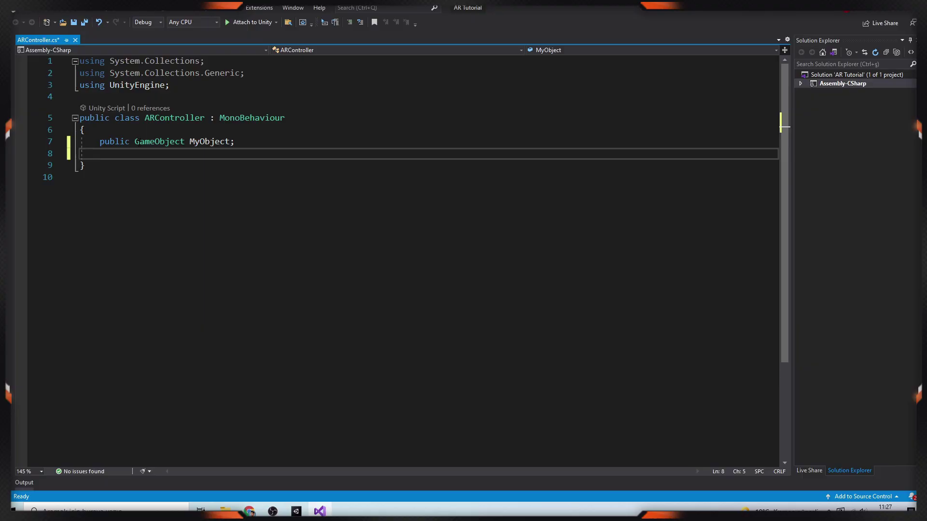
type("public ARRaycast")
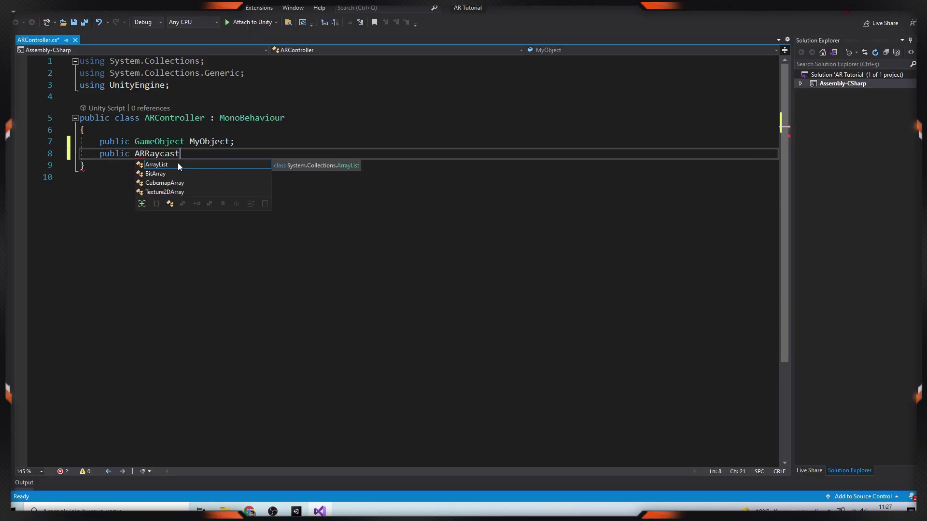
type("Manager")
key("ctrl+period")
key("Return")
type("RaycastManager;")
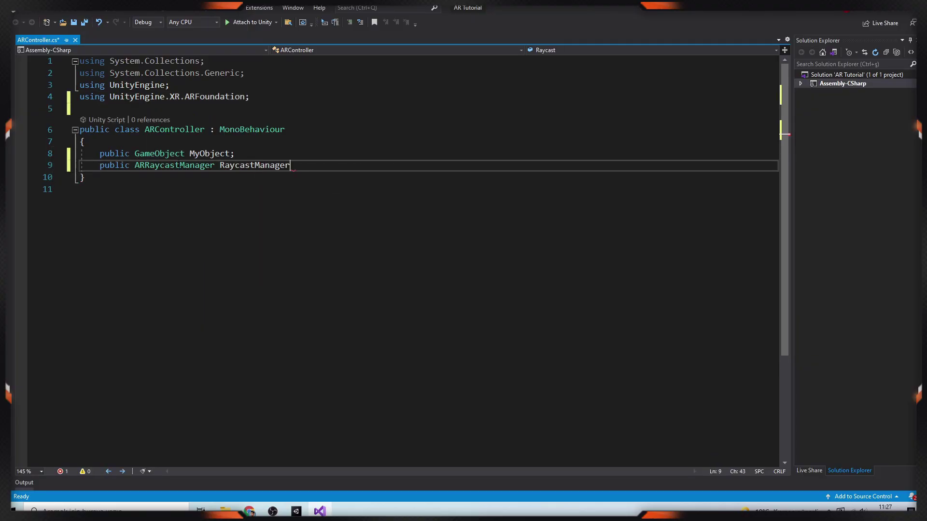
key("Return")
key("Return")
key("ctrl+s")
Create an Update method checking Input.touchCount>0 with TouchPhase.Began.
type("void upda")
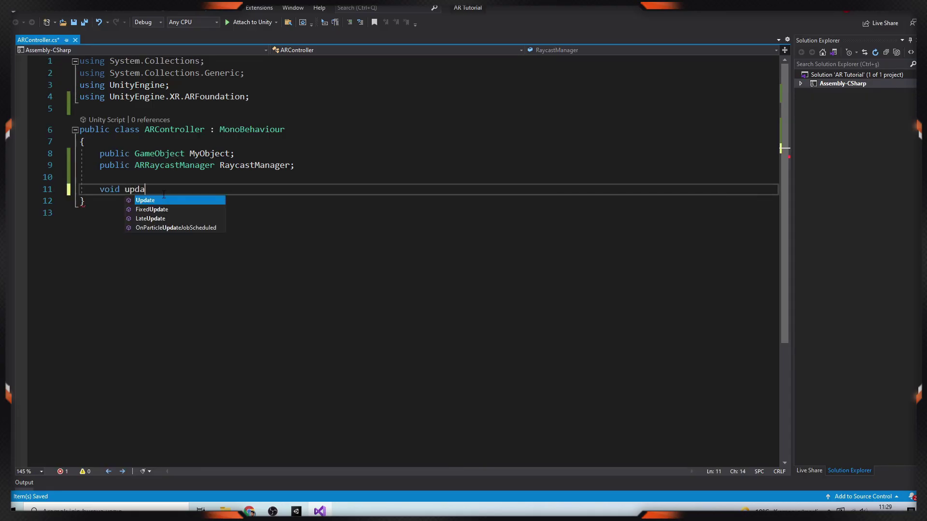
key("Tab")
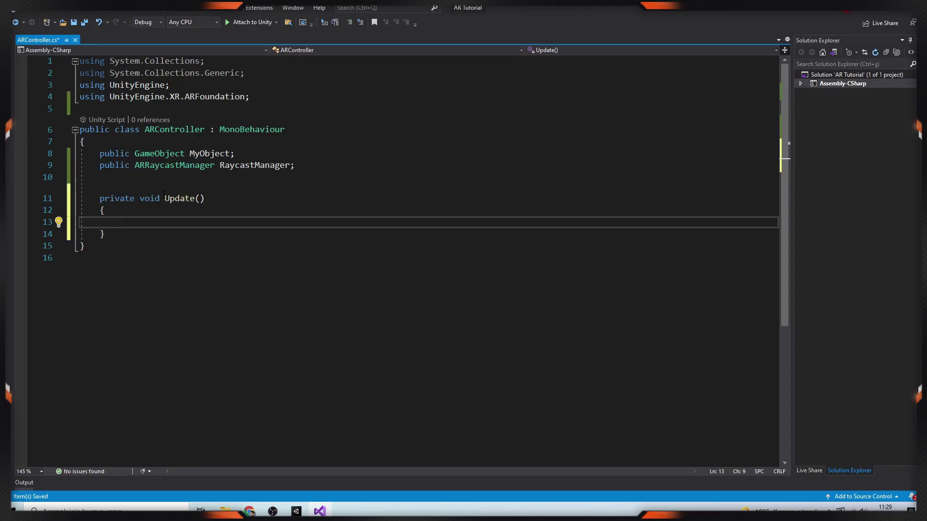
type("if(Input.touchCount>")
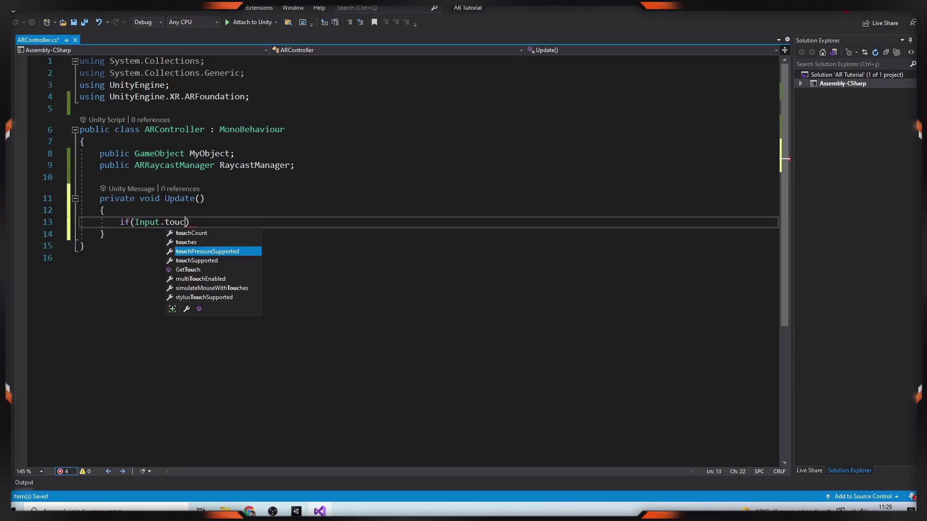
type("0 && Input.ge")
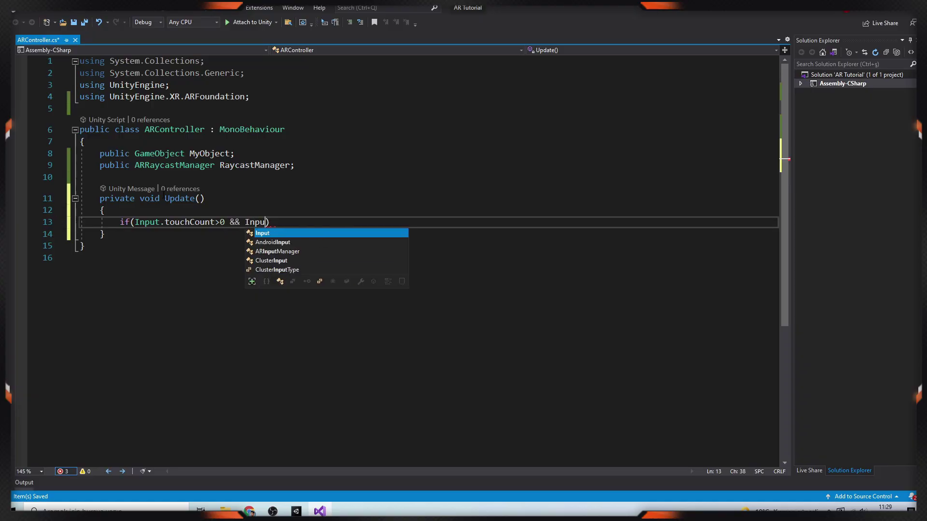
type("tTouch(0).phase")
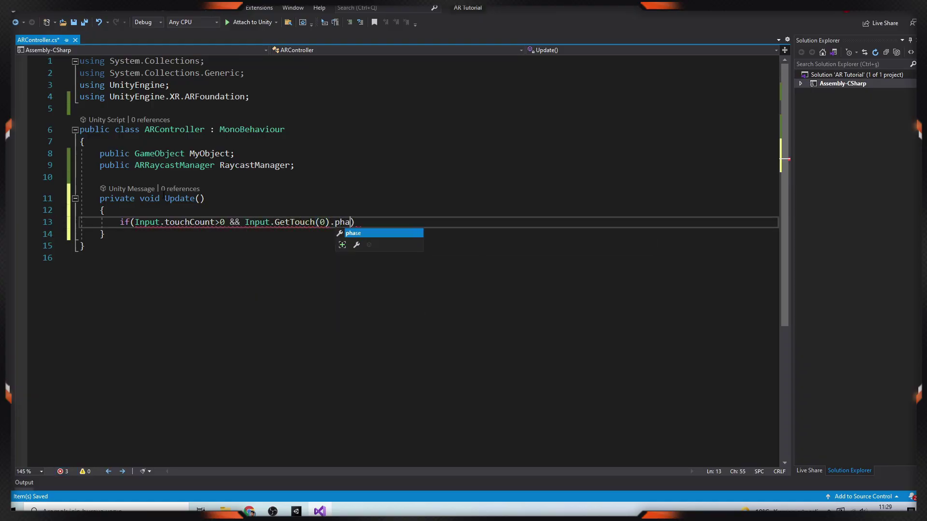
type("==TouchPhase.Began)")
key("Return")
type("{")
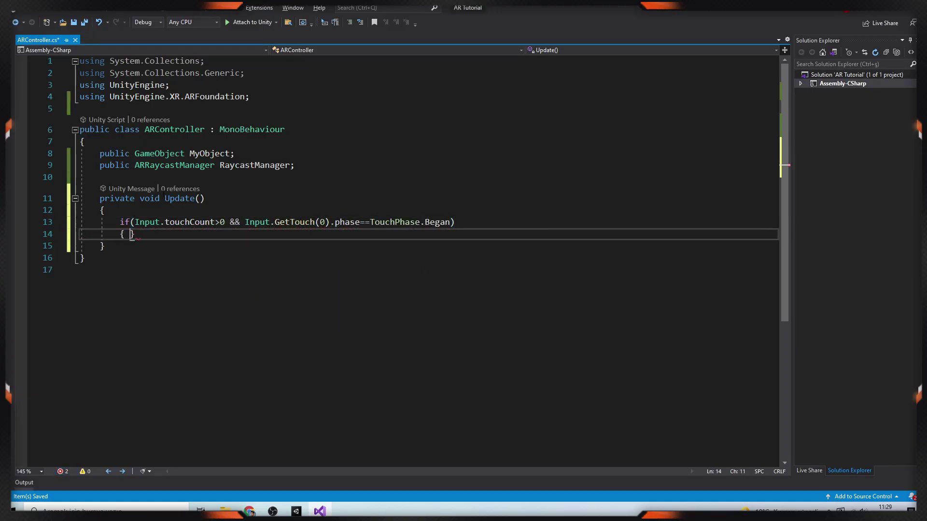
key("Return")
Declare a new List<ARRaycastHit> named touches inside the touch block.
type("List<")
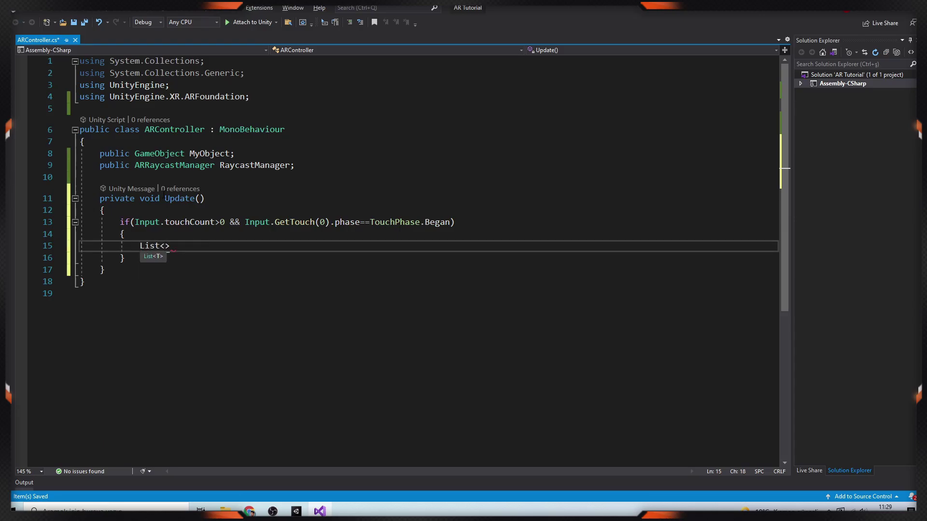
type("Arr")
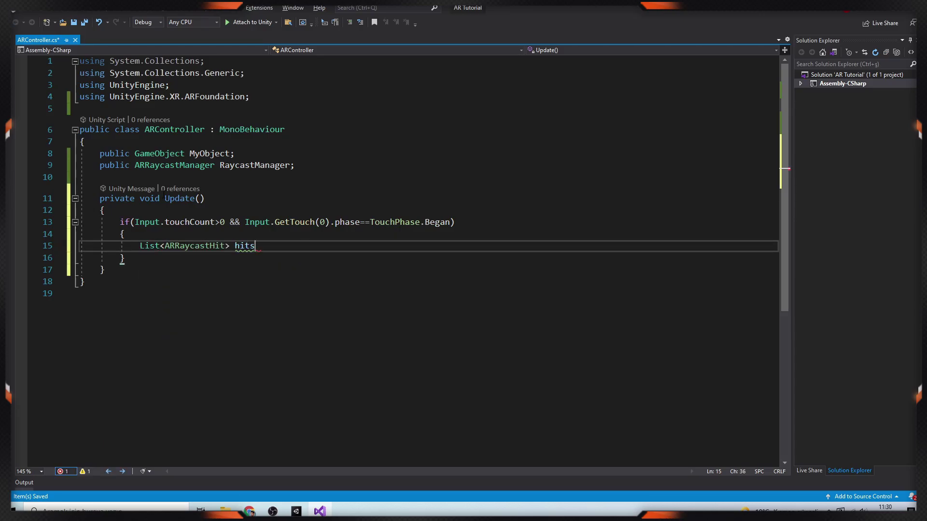
type("ches = new")
key("Tab")
type("()")
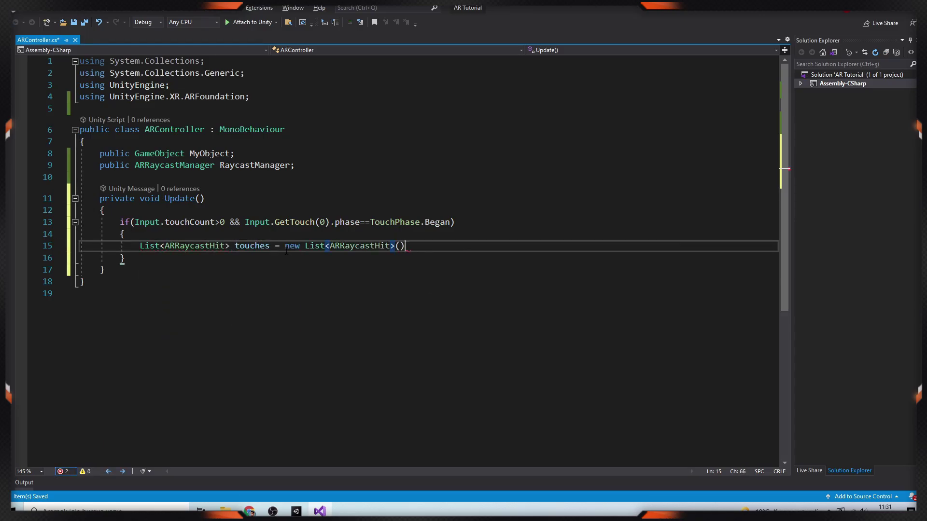
type(";")
key("Return")
key("Return")
Call RaycastManager.Raycast against TrackableType.Planes, storing hits in touches.
type("RaycastManager.")
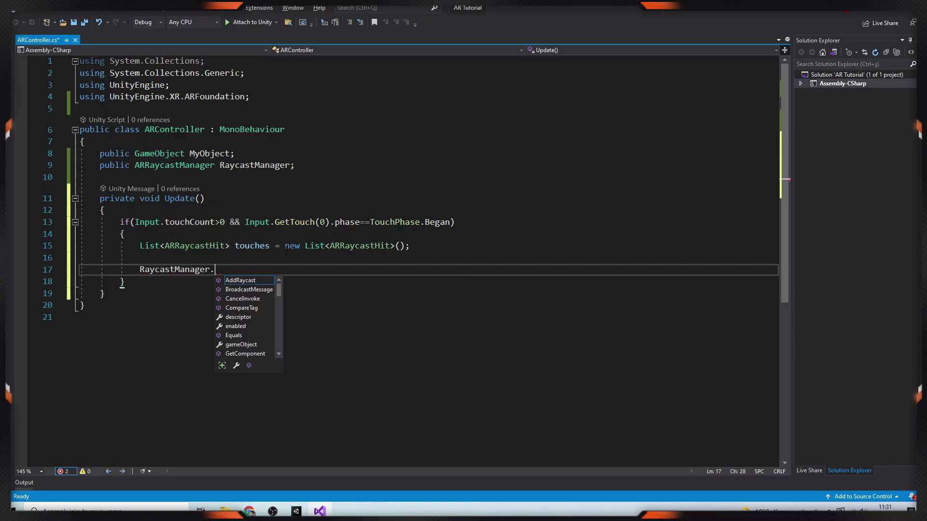
type("Ray")
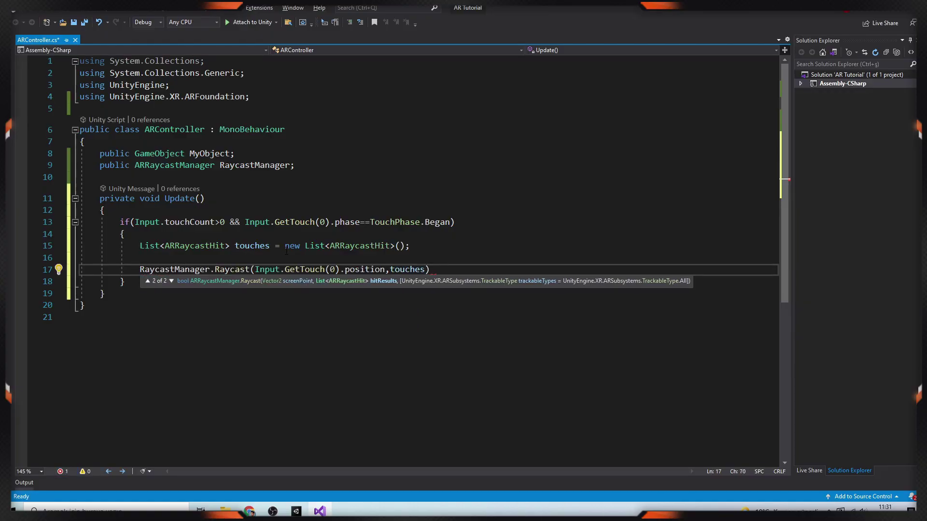
type(",Unity")
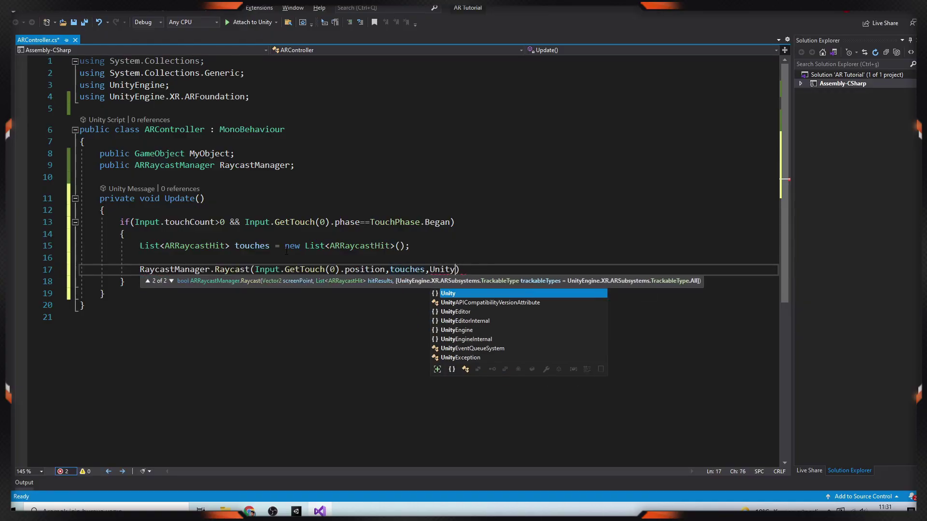
type("Engine.XR.")
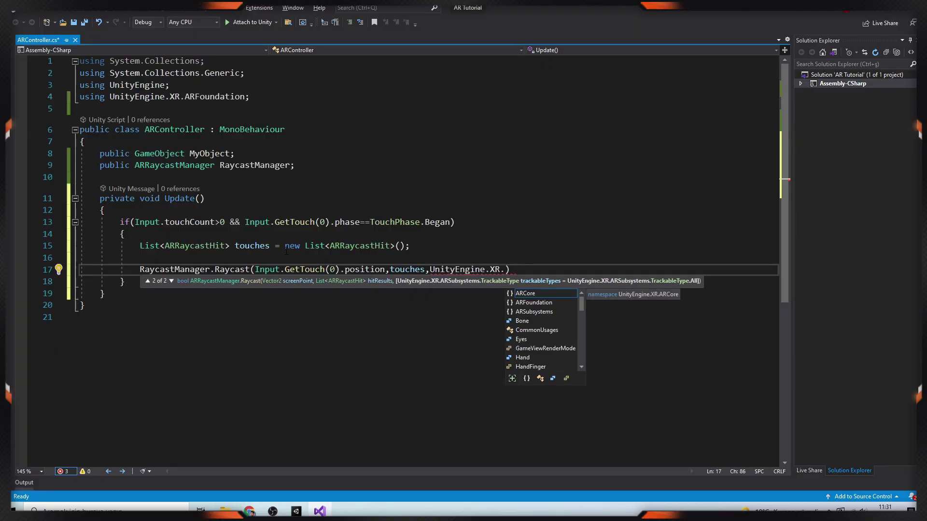
type("ARSubsystems.TrackableType")
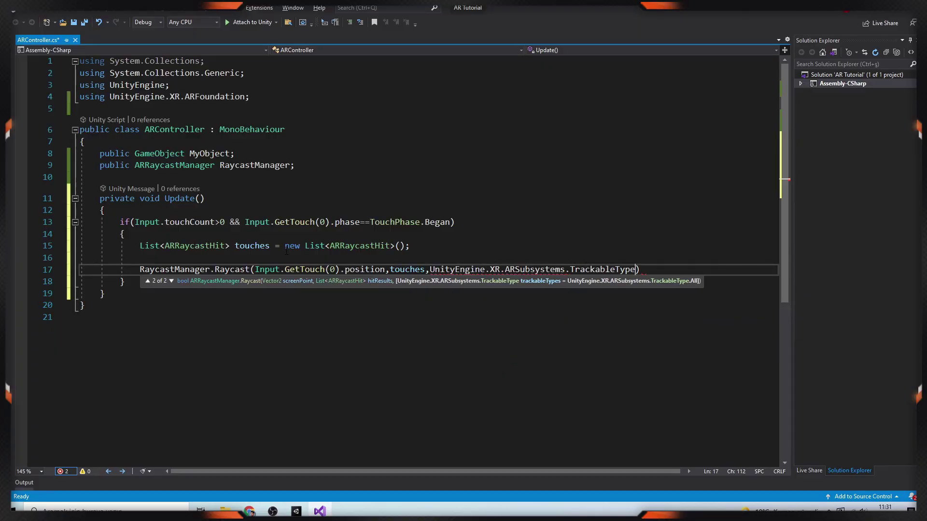
type(".pla")
key("Tab")
type(");")
key("Return")
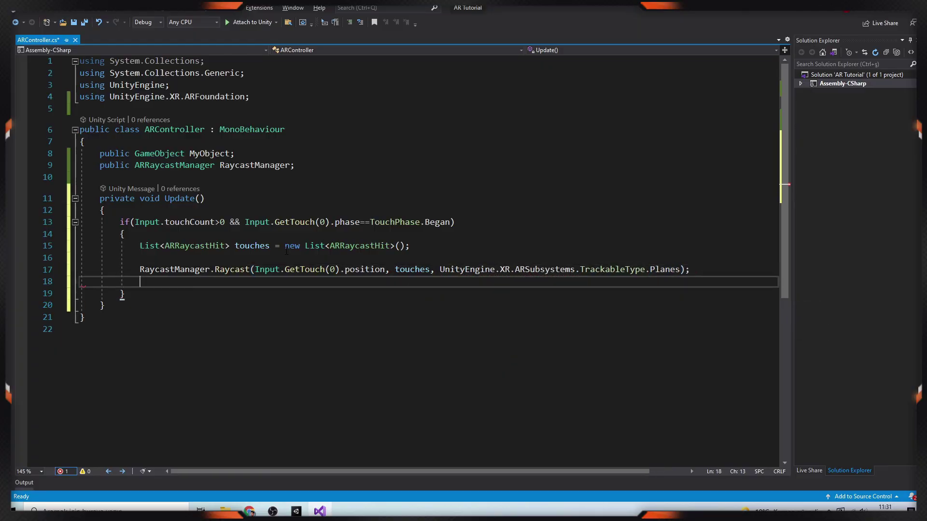
key("Return")
Instantiate MyObject at touches[0].pose when hits exist, save, and import the Battle Royale Duo characters.
type("if(touches.Count>0)")
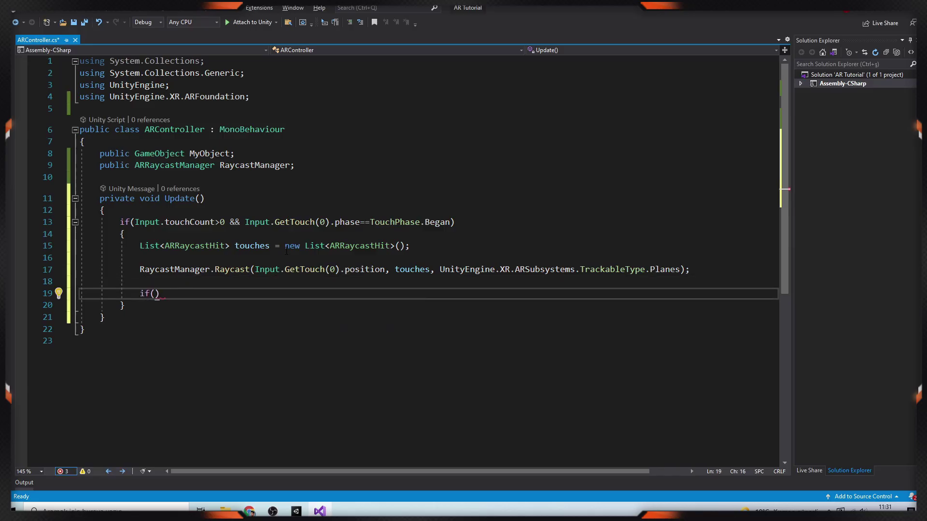
key("Return")
type("GameObject.Ins")
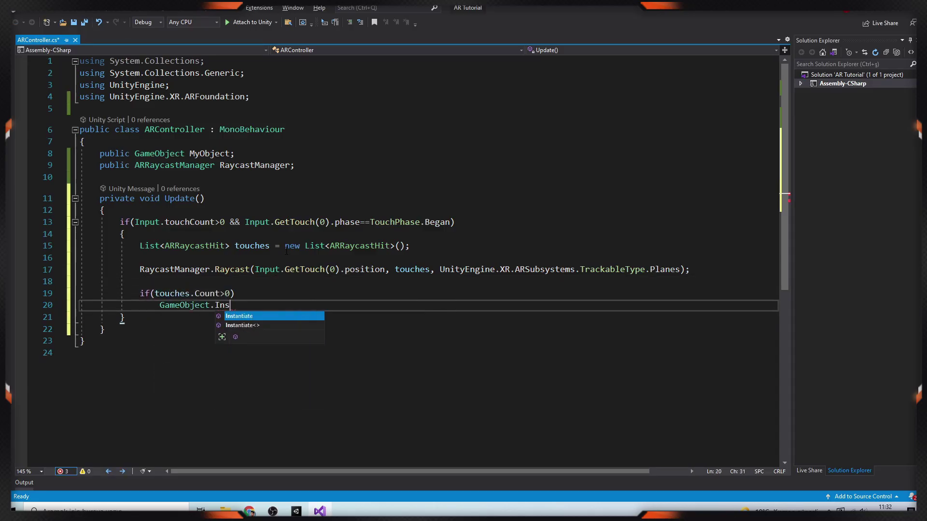
type("tantiate(MyObject,touches[0]")
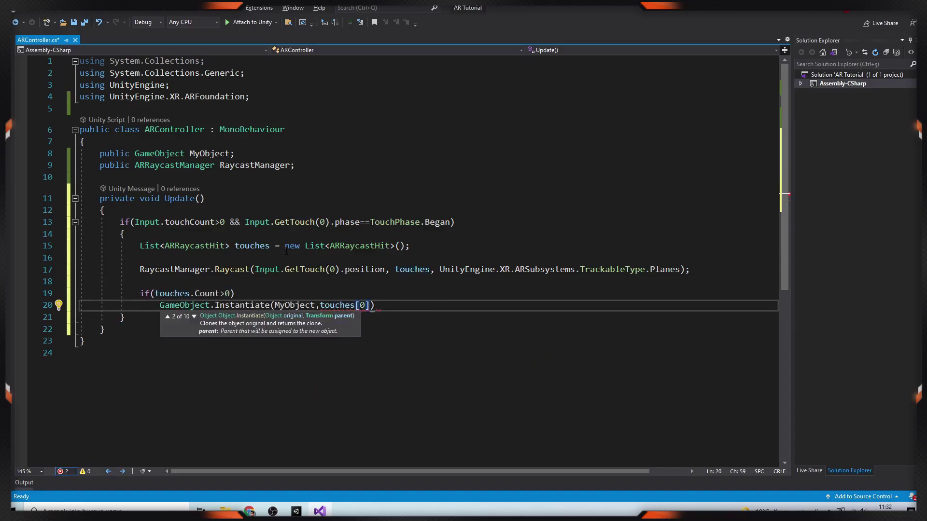
type(".pose.position,touches[")
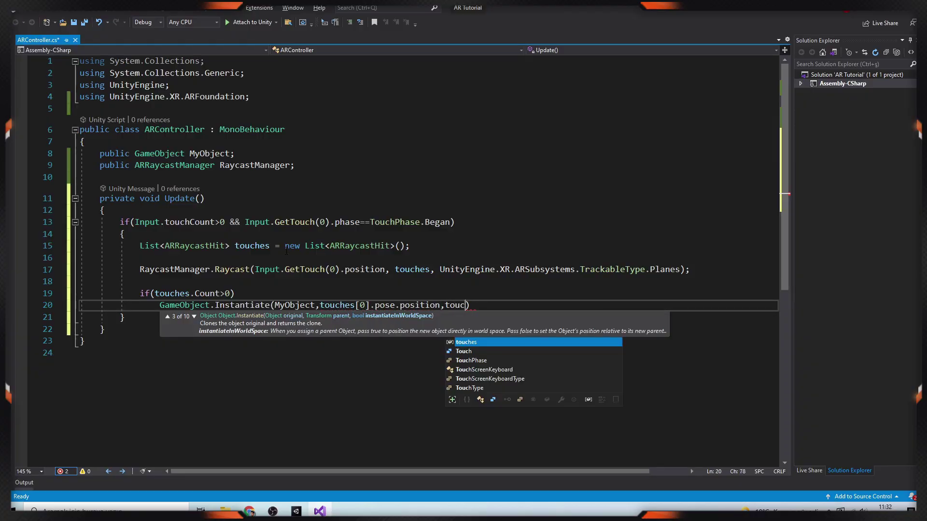
type("0].pose.rotation)")
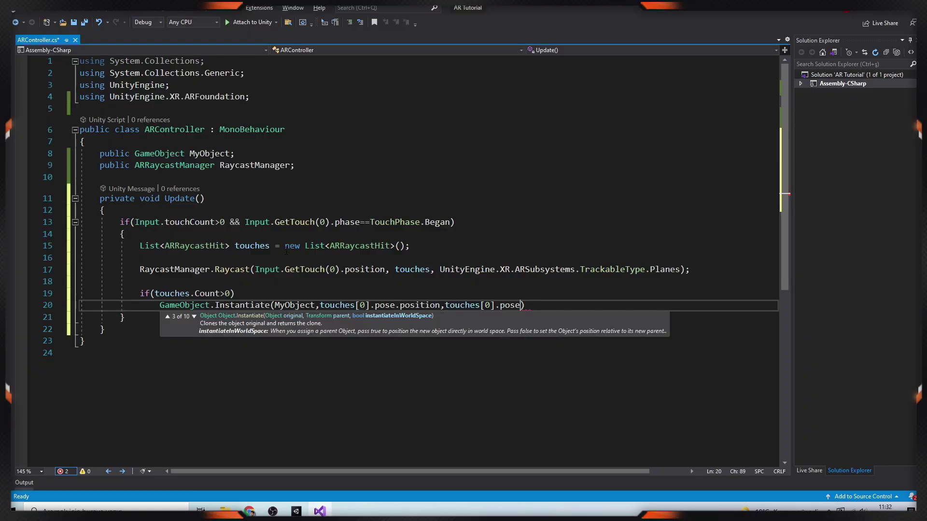
type(";")
key("ctrl+s")
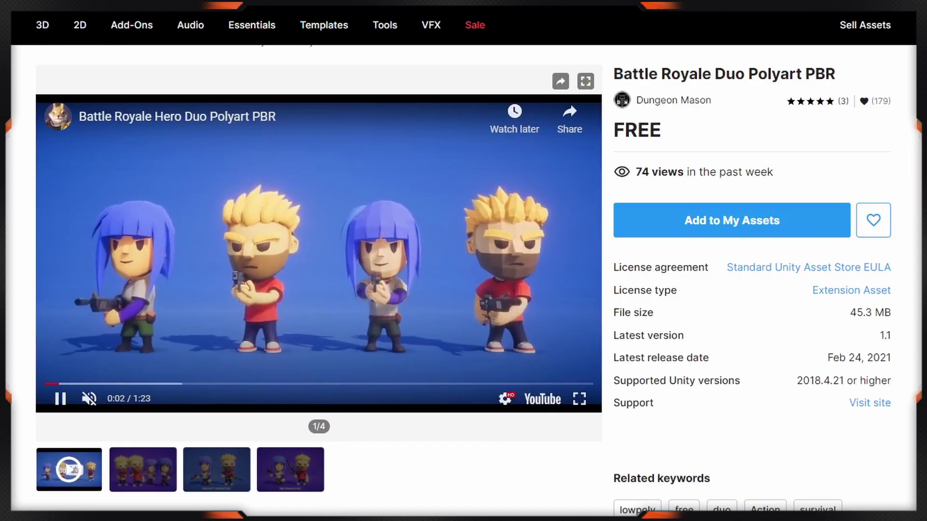
left_click(749, 243)
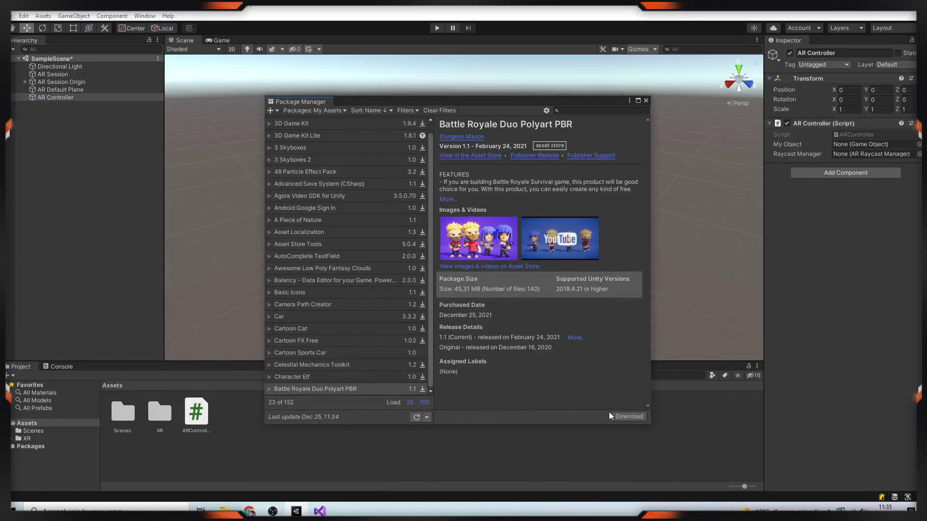
left_click(617, 416)
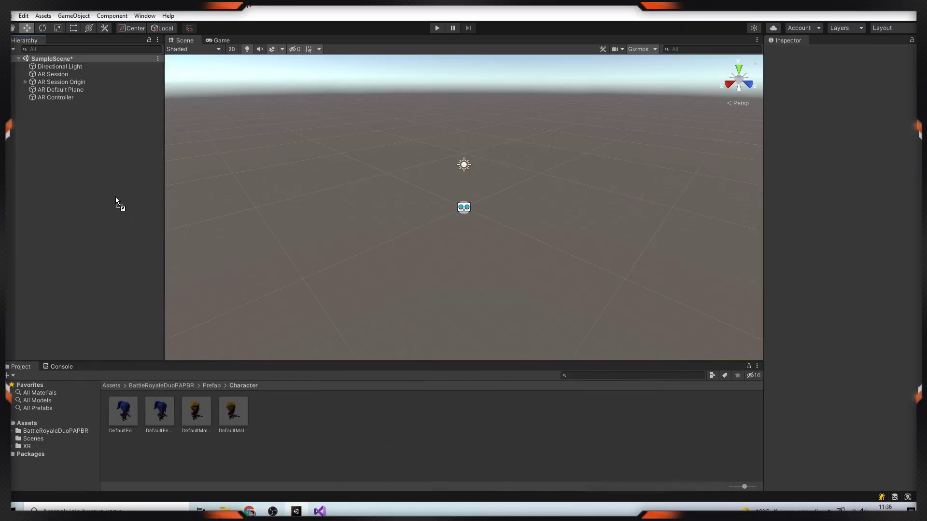
Place the DefaultMalePBR character in the scene and scale it to 0.2 on X, Y, Z.
left_click_drag(116, 197, 115, 194)
key("f")
left_click(845, 117)
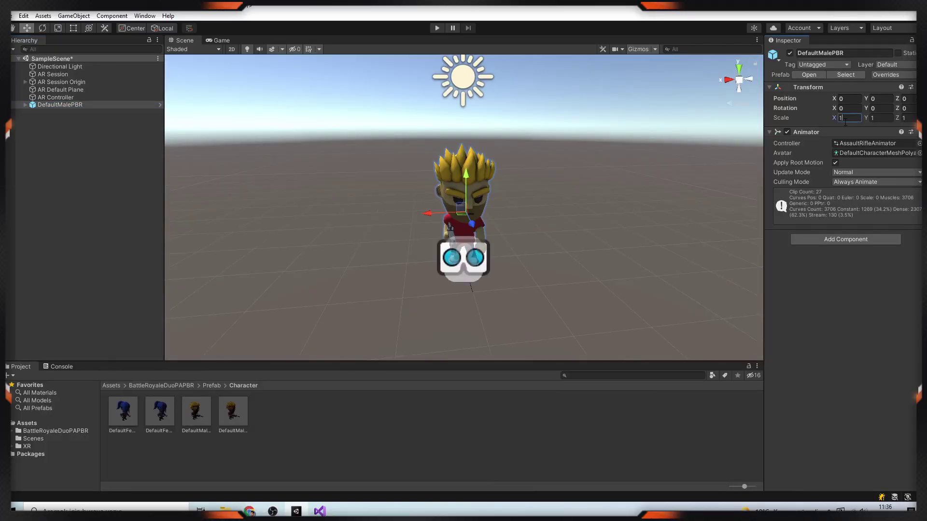
type("0.2")
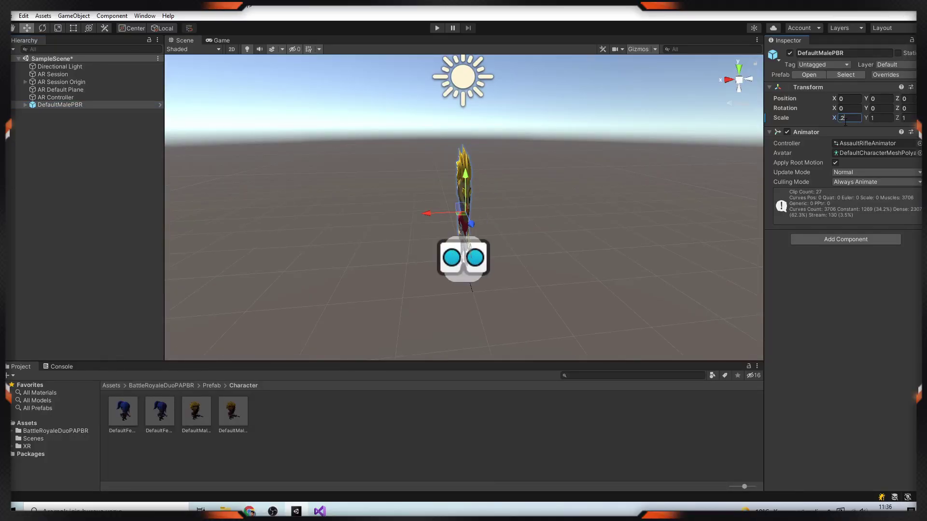
key("Tab")
type("0.2")
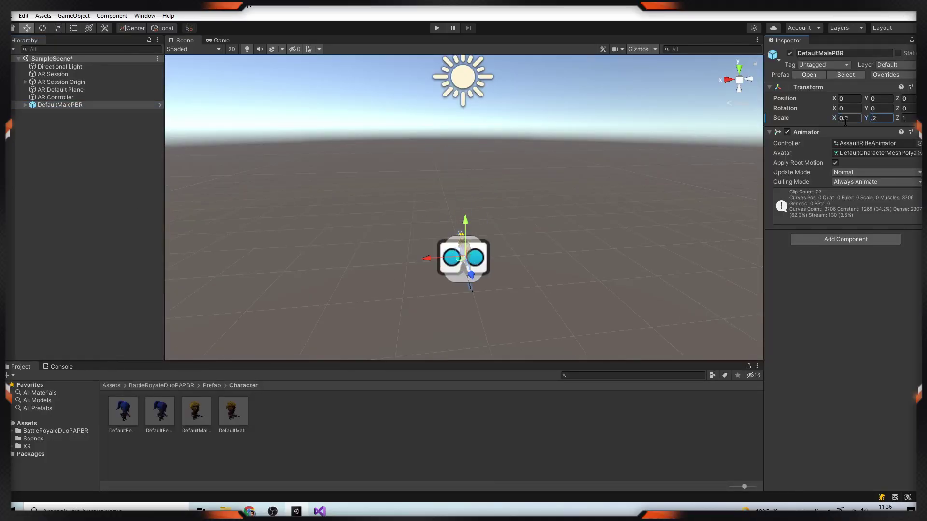
key("Tab")
type("0.2")
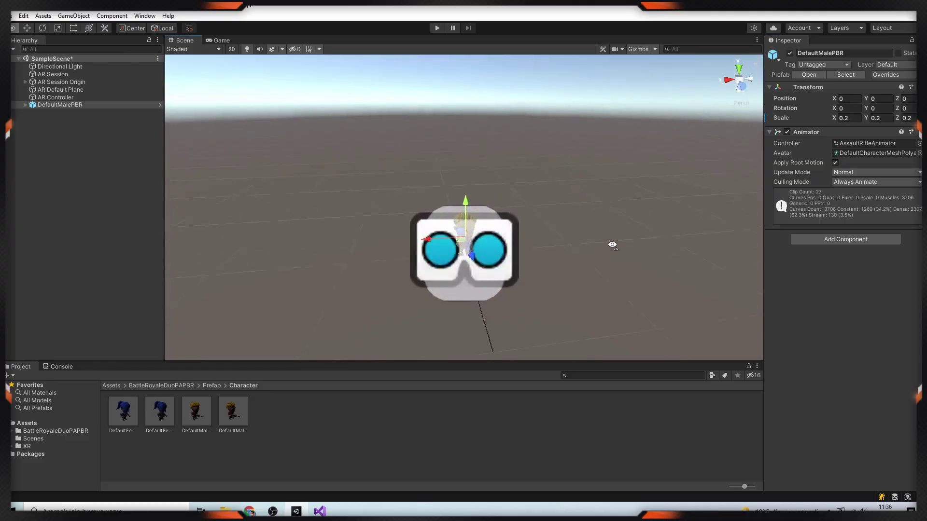
Rename the character 'MyObject' and drag it into Assets as a prefab.
double_click(73, 106)
key("F2")
type("MyObjec")
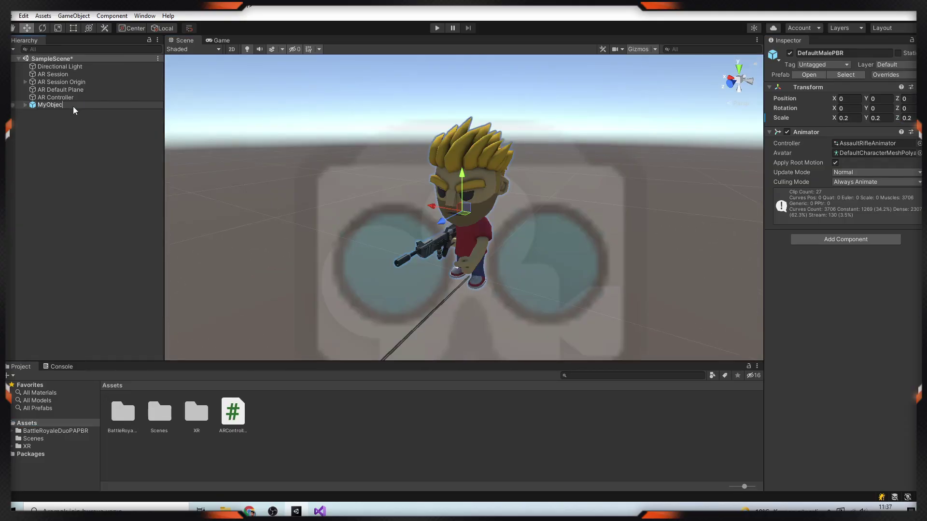
type("ts")
key("BackSpace")
key("Return")
left_click(82, 137)
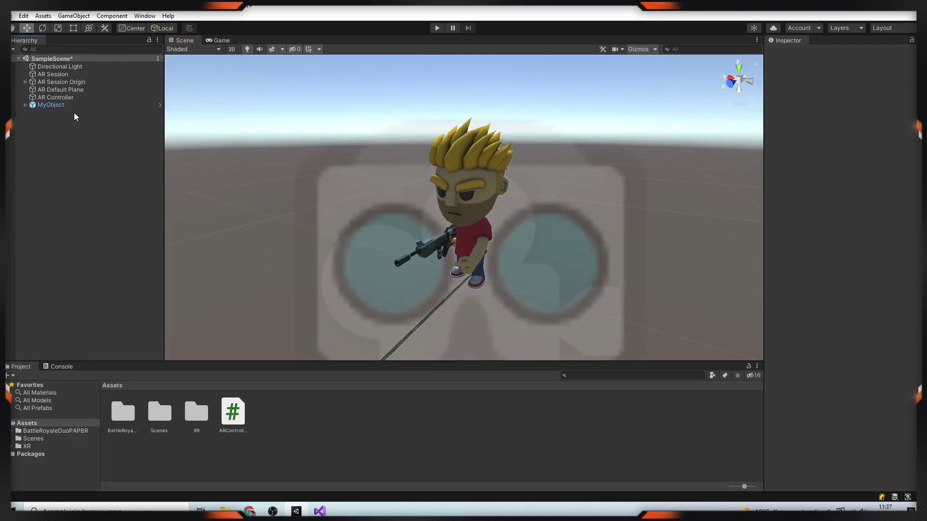
left_click(54, 104)
left_click(74, 134)
left_click_drag(74, 107, 318, 416)
Delete MyObject from the scene, then assign the MyObject prefab and AR Session Origin to AR Controller's fields.
key("Delete")
left_click(70, 98)
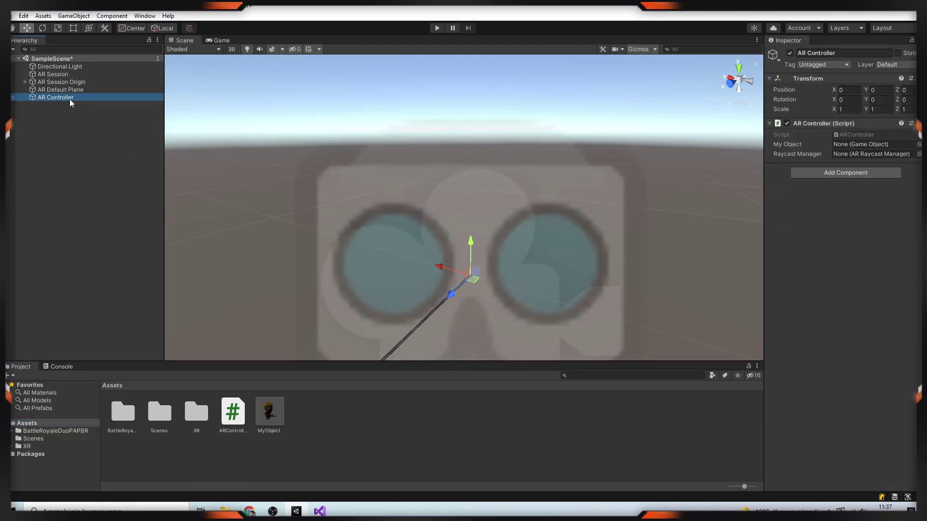
left_click_drag(269, 412, 629, 319)
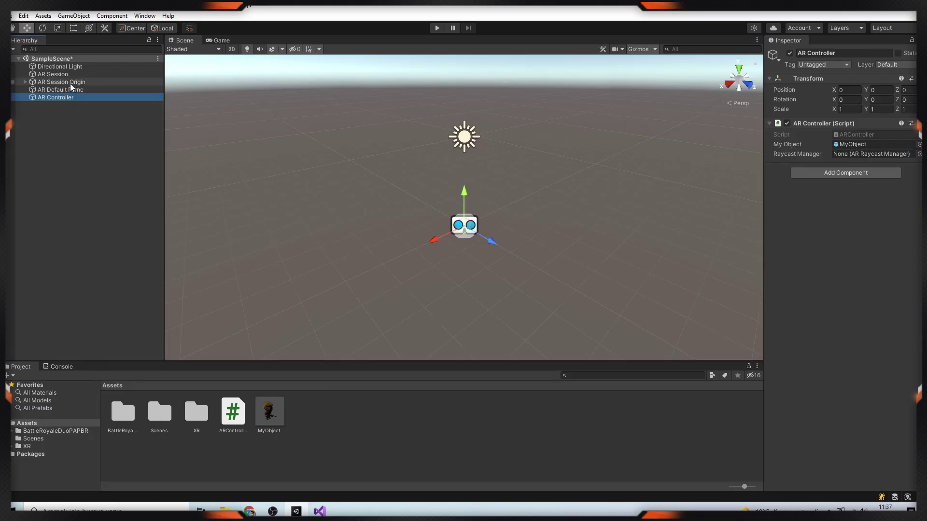
left_click_drag(72, 83, 894, 161)
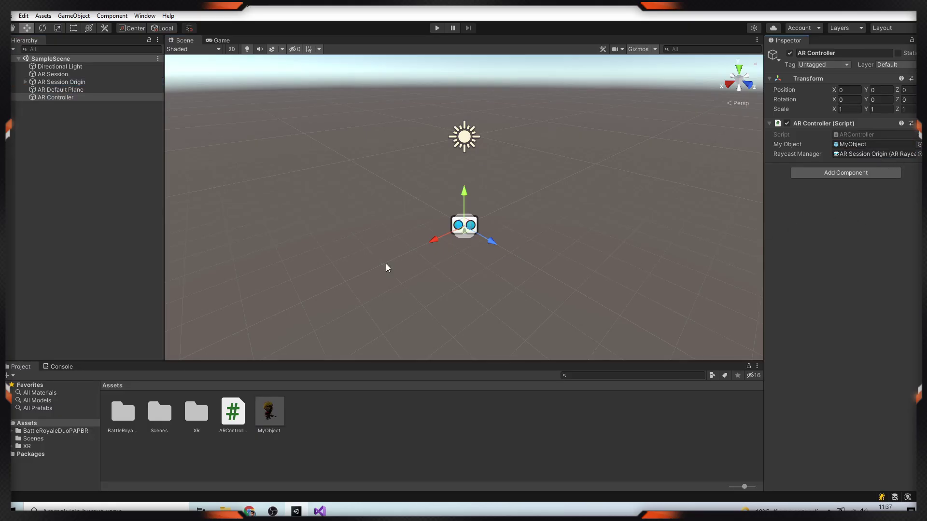
Switch the build platform to Android in Build Settings and bring up the Android Player settings.
left_click(8, 15)
left_click(63, 133)
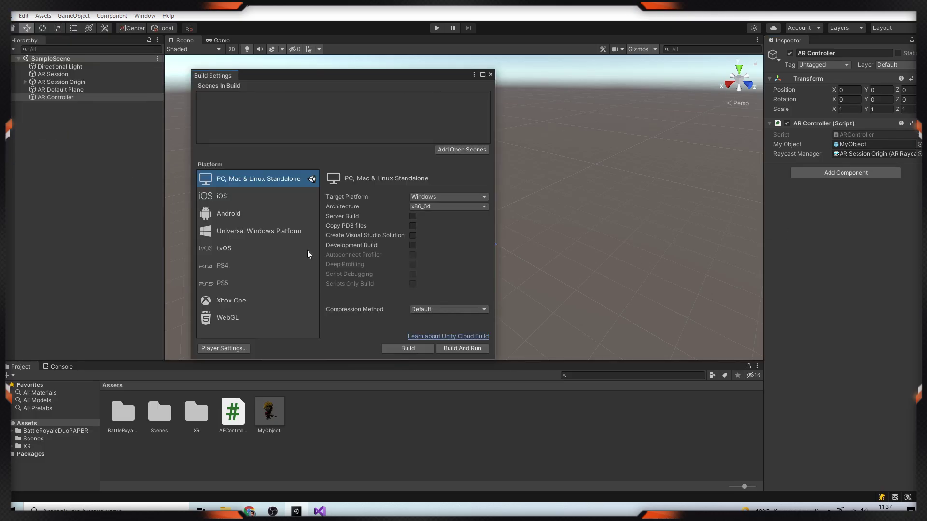
left_click(237, 216)
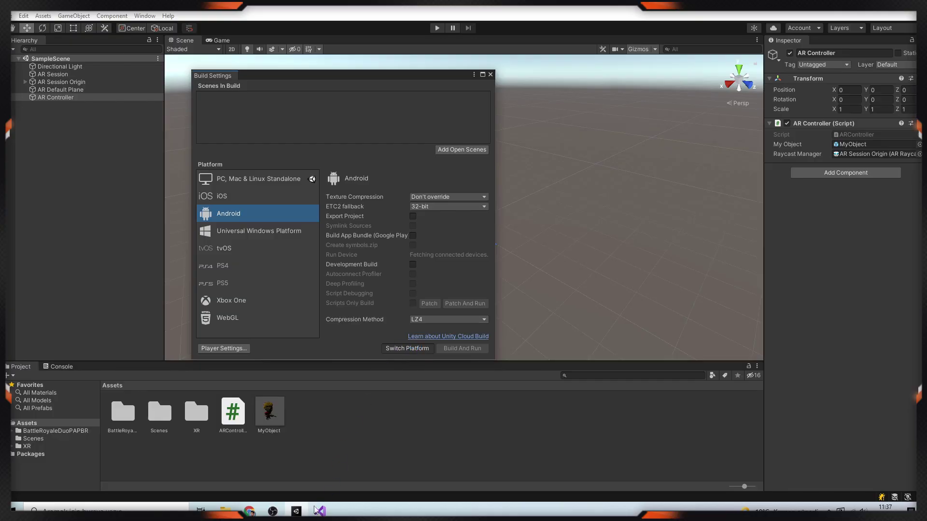
left_click(236, 348)
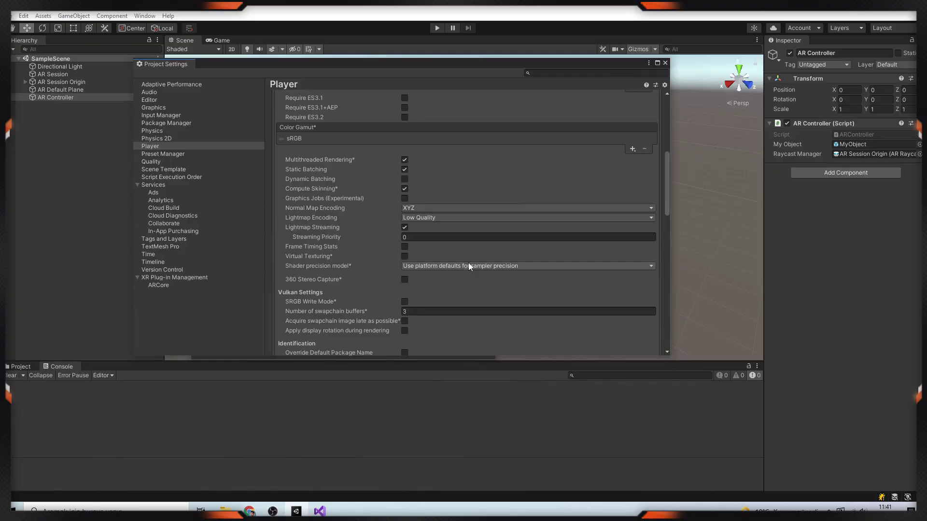
Remove Vulkan from the Android graphics APIs, leaving OpenGLES3 only.
scroll(469, 262, "up", 5)
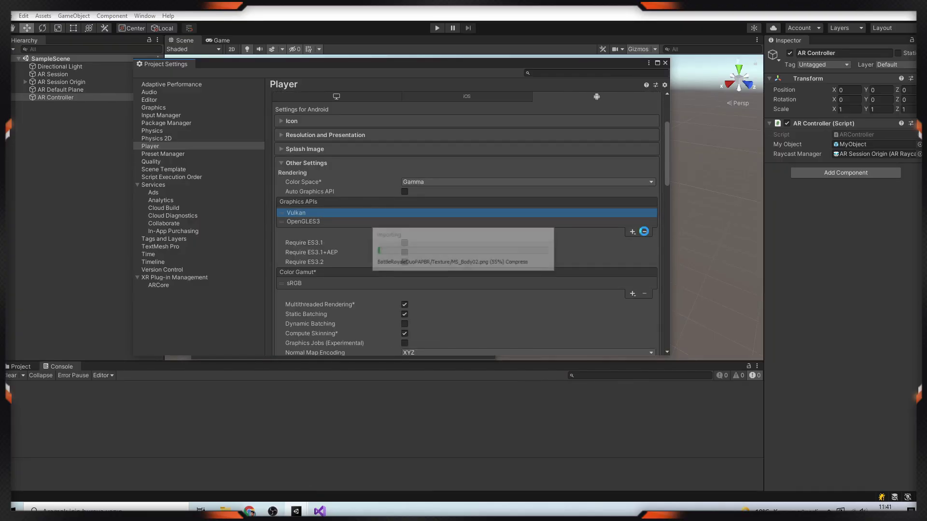
left_click(644, 232)
scroll(533, 219, "down", 3)
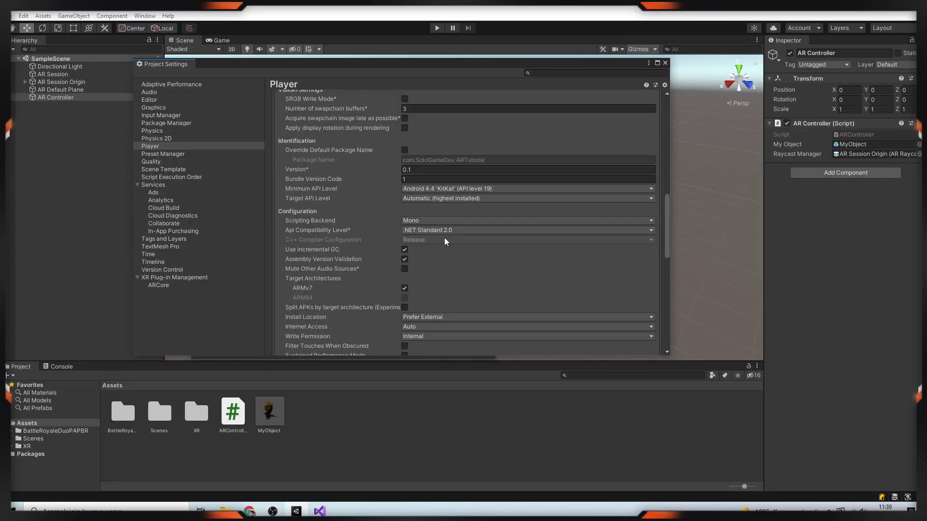
scroll(471, 260, "up", 2)
Set the minimum API level to Android 7.0 Nougat and keep IL2CPP as the scripting backend.
left_click(475, 247)
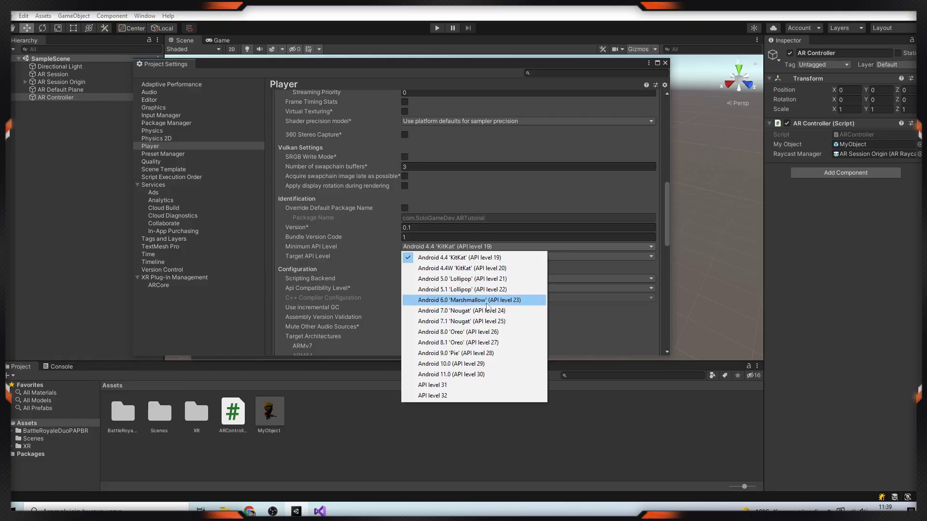
left_click(501, 312)
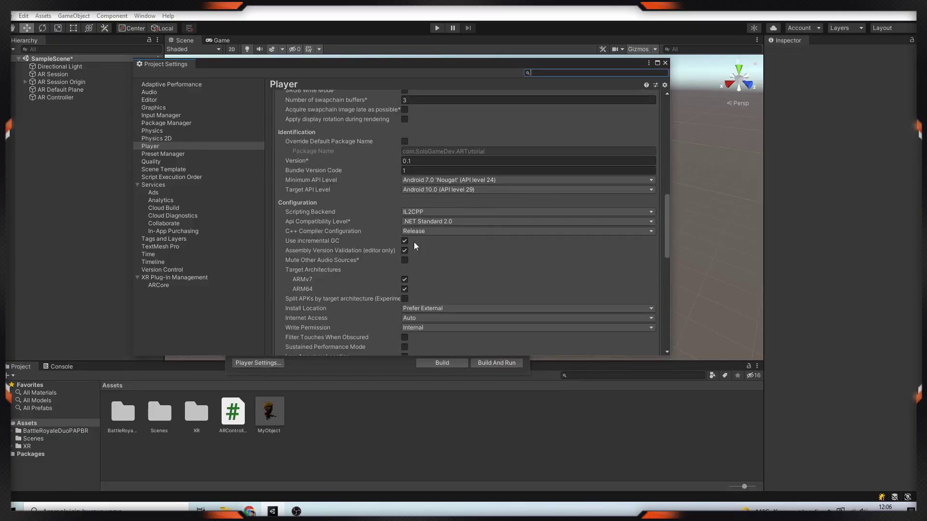
left_click(422, 212)
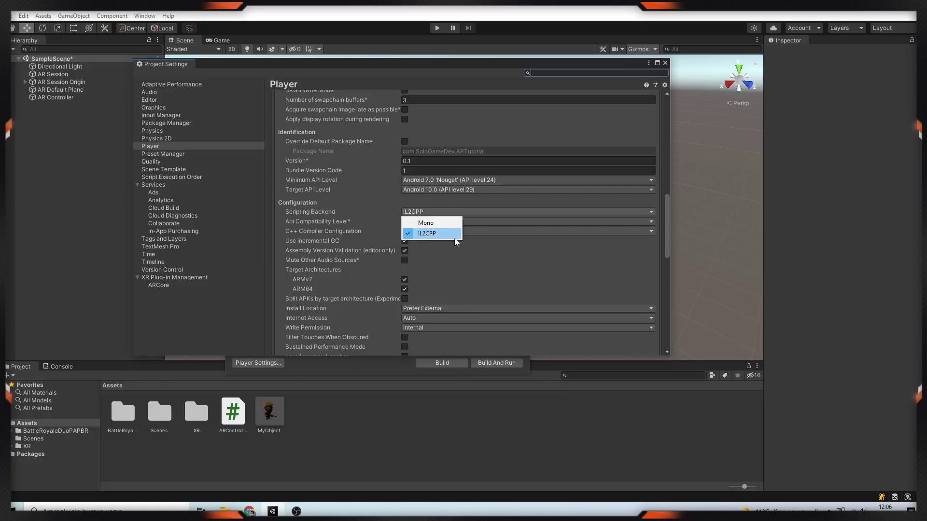
left_click(405, 232)
scroll(454, 227, "up", 2)
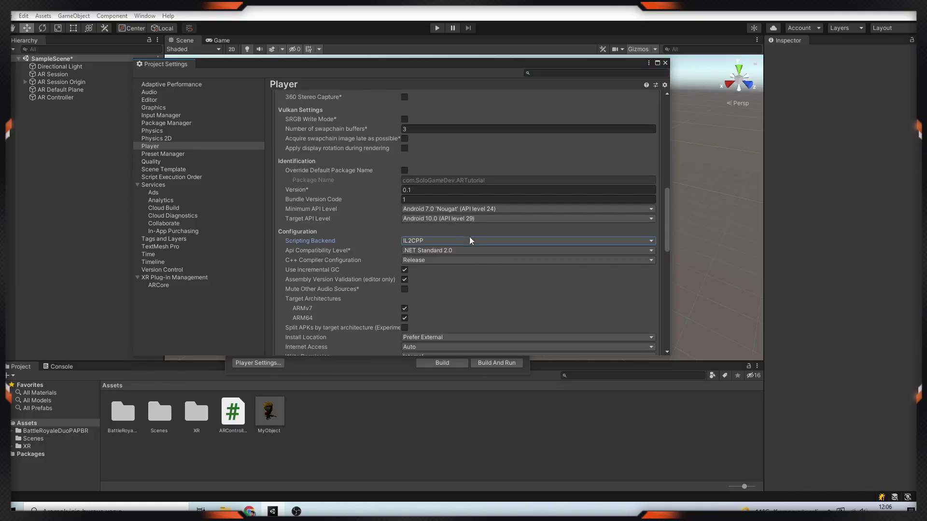
Close Project Settings and launch the Android build, accepting the default output location.
left_click(665, 62)
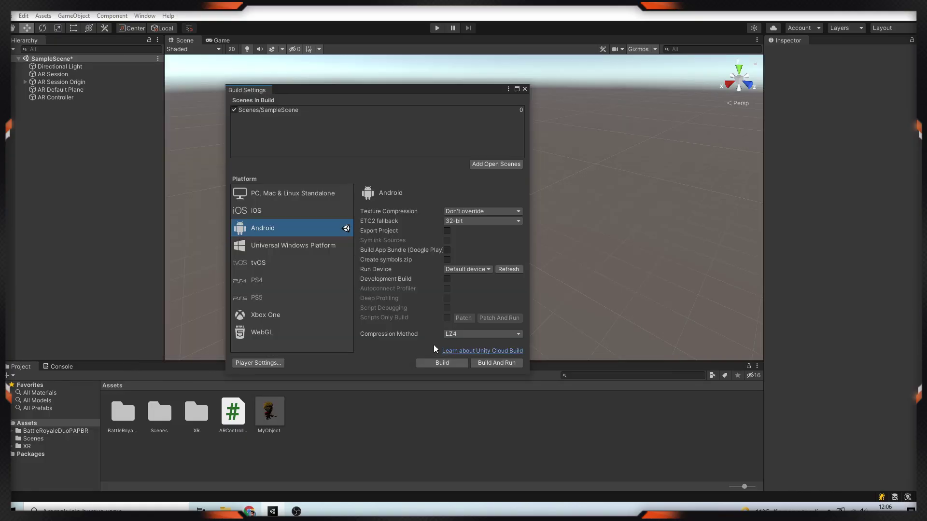
left_click(435, 366)
key("Return")
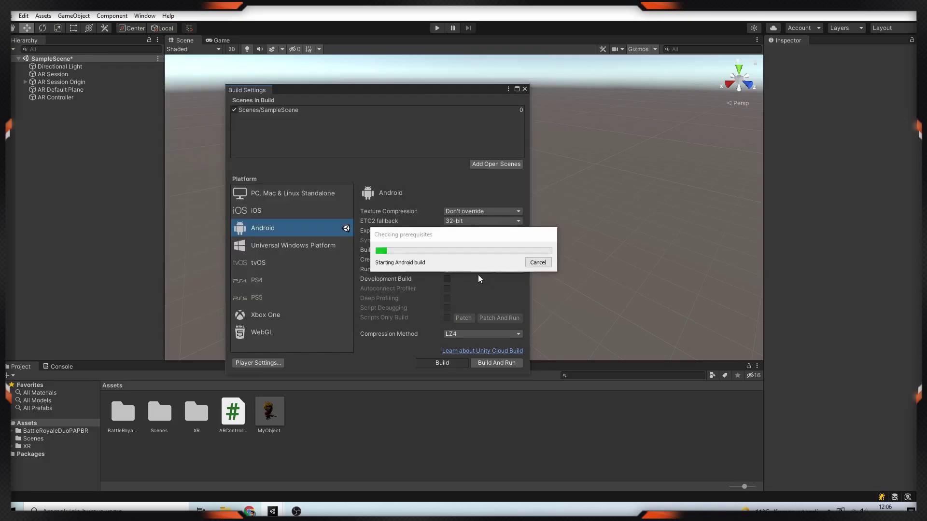